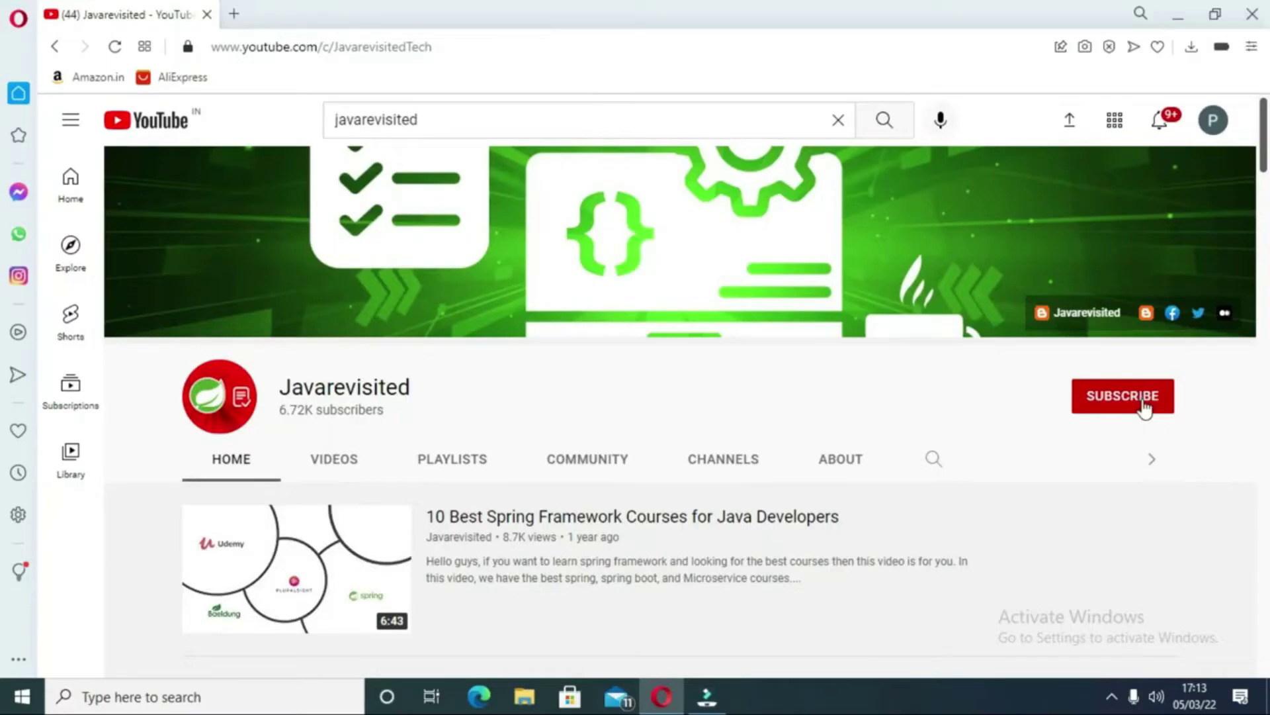
Subscribe to Javarevisited on YouTube and set its bell notifications to All
click(1144, 406)
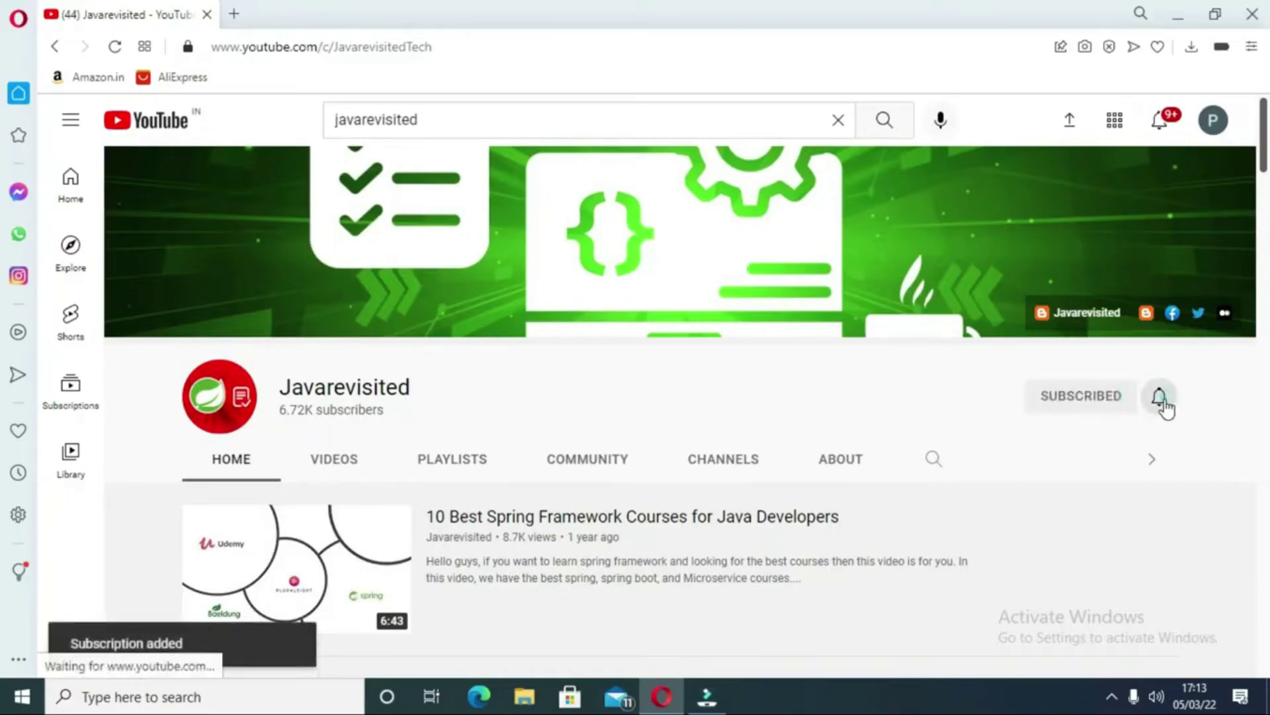
click(1162, 401)
click(1125, 442)
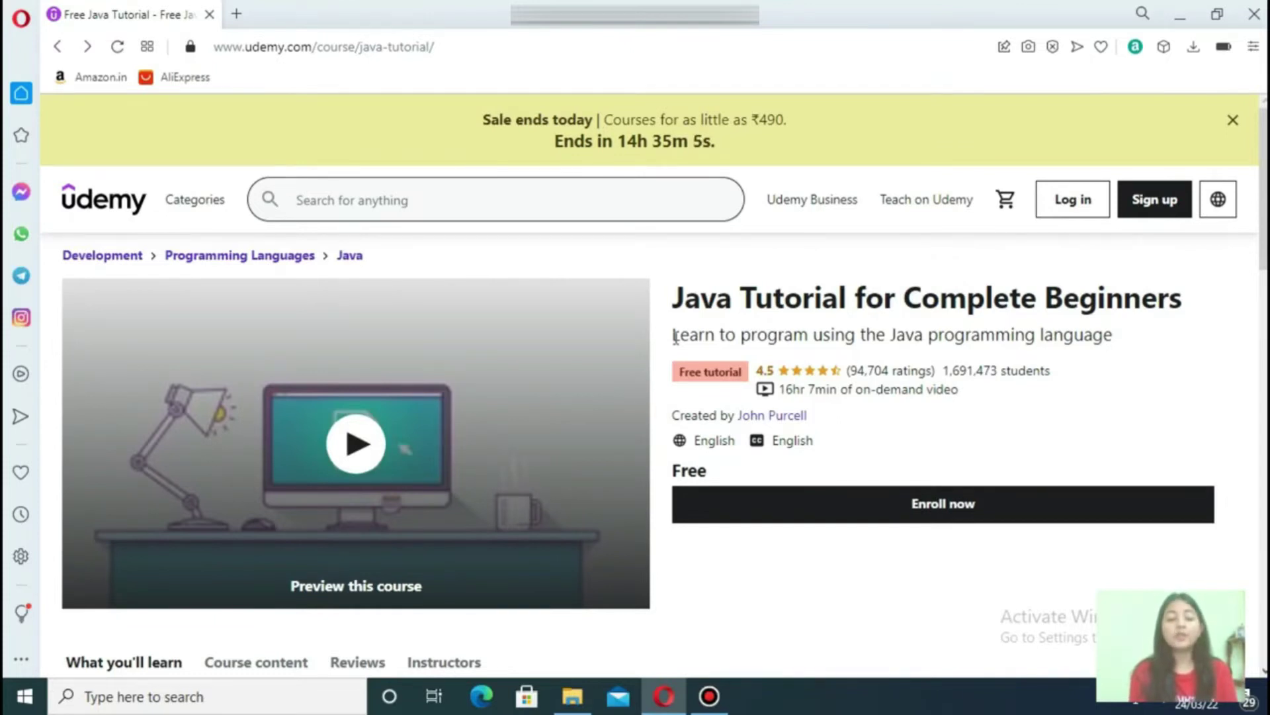
scroll(674, 338, down, 1)
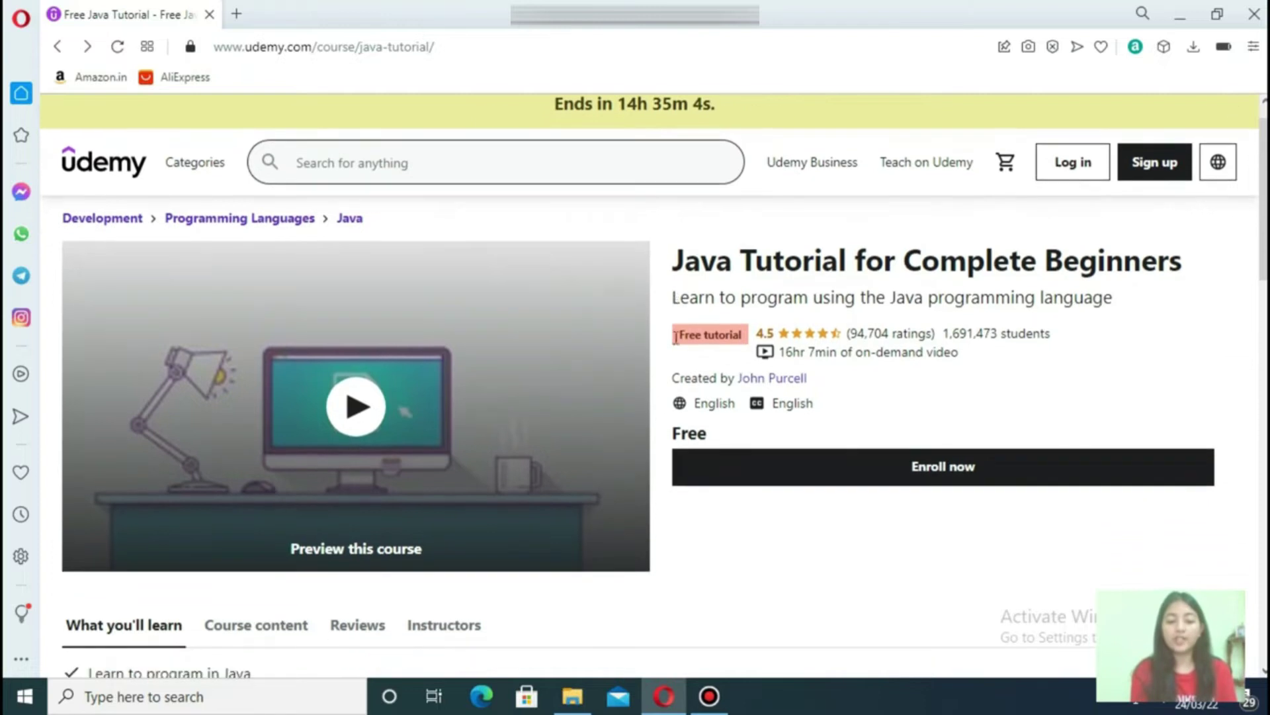
scroll(674, 338, down, 1)
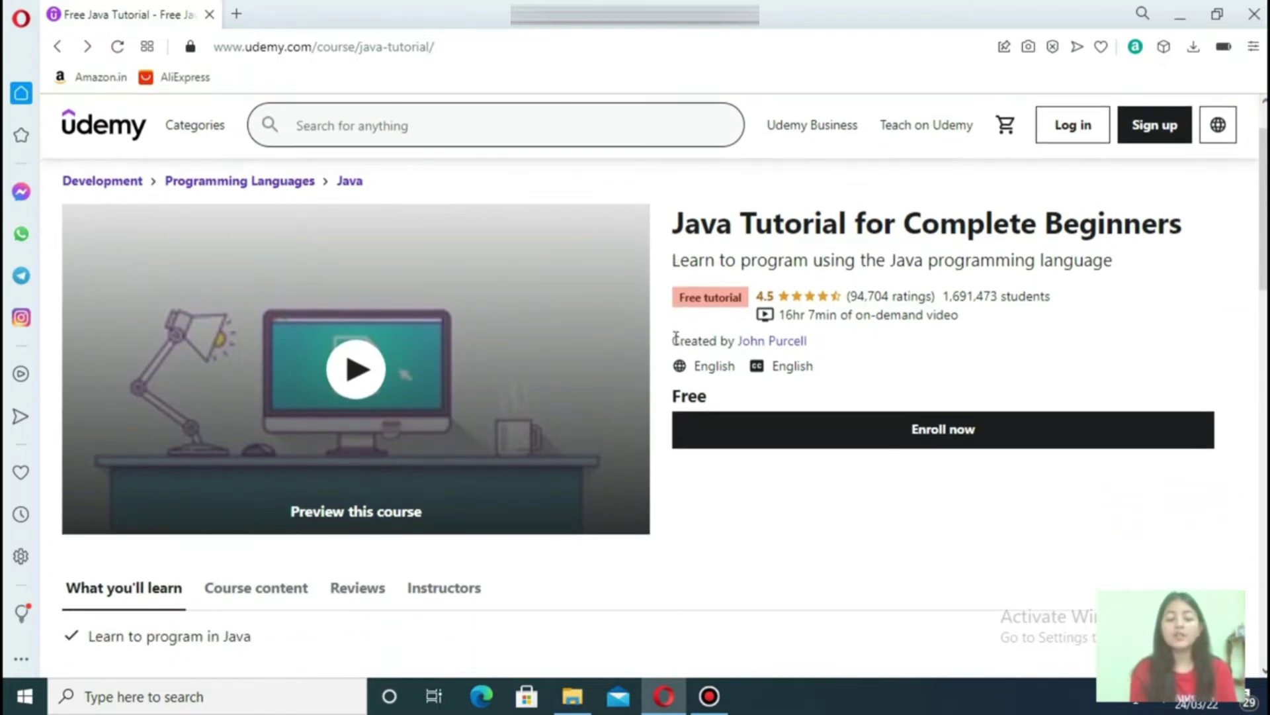
scroll(675, 338, down, 1)
scroll(675, 338, down, 1)
scroll(674, 338, down, 1)
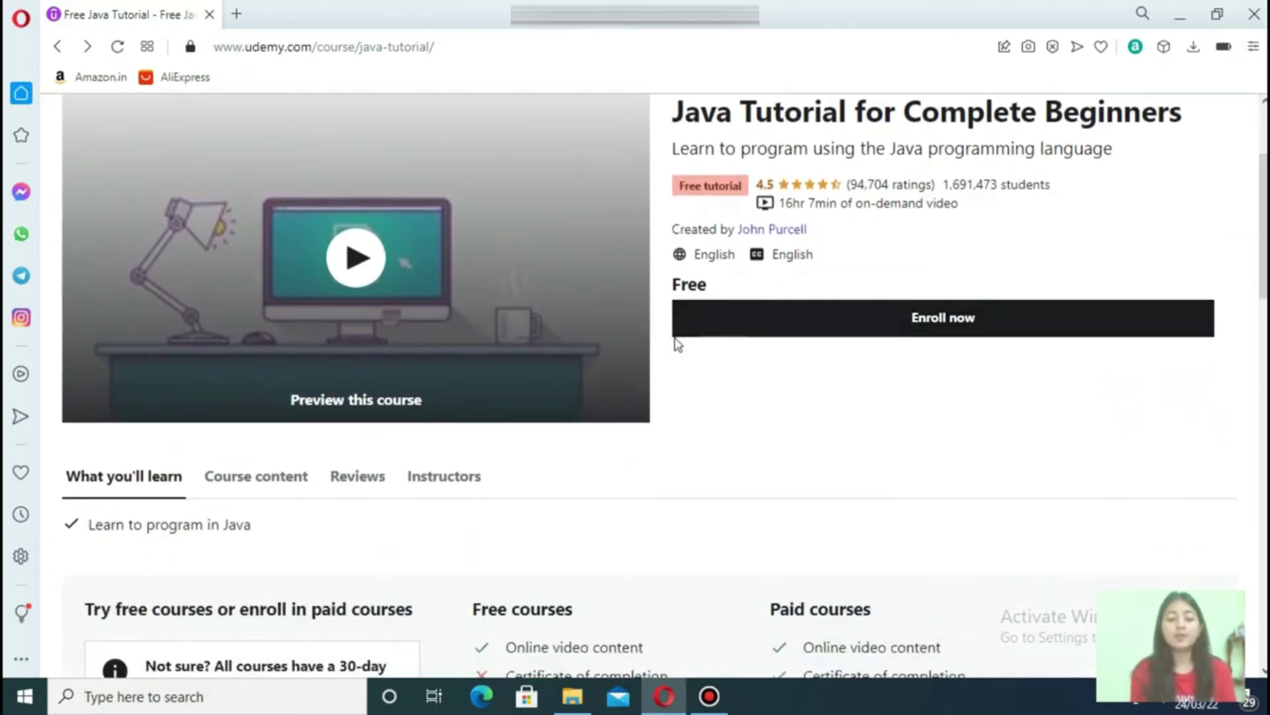
scroll(675, 342, down, 2)
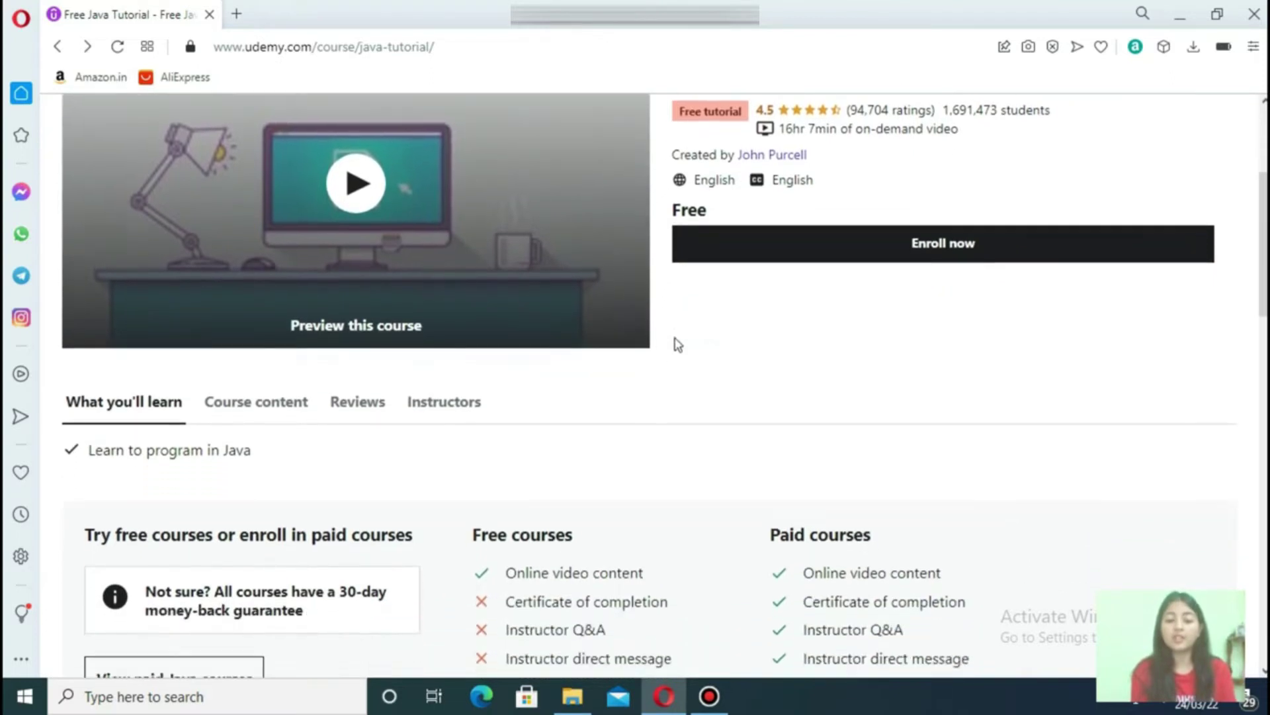
scroll(676, 344, down, 1)
scroll(677, 344, down, 2)
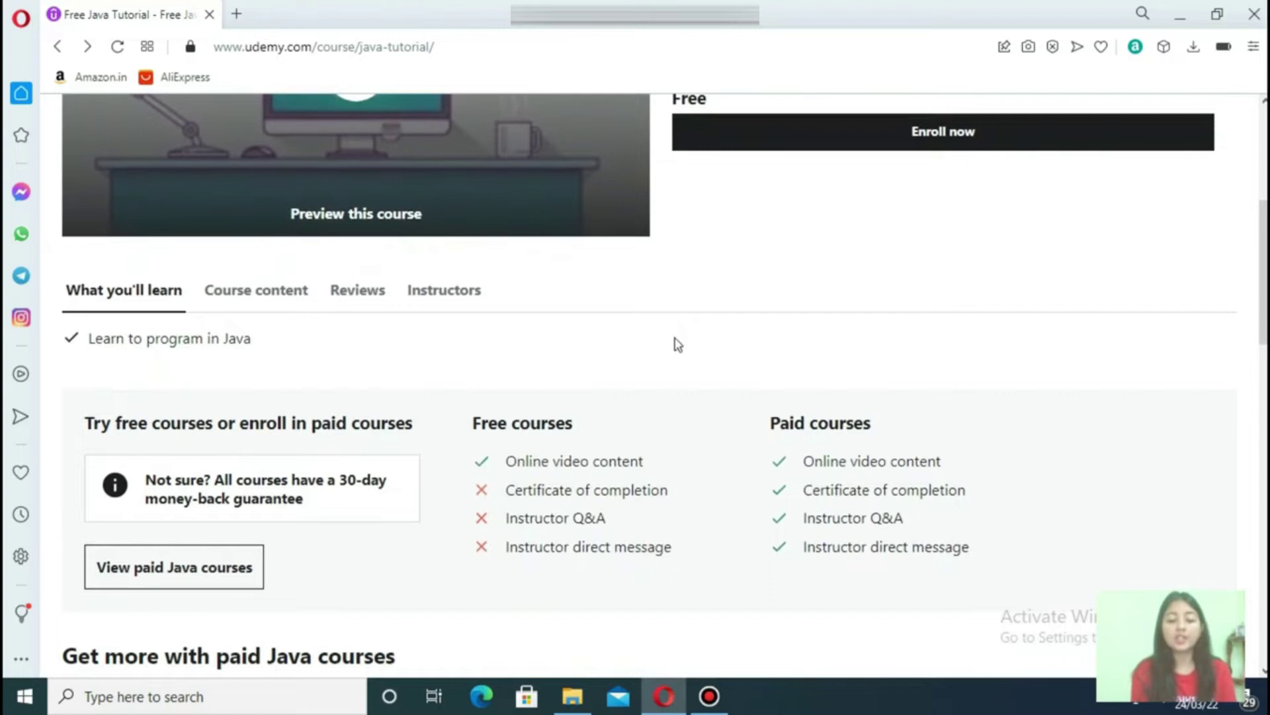
scroll(674, 345, down, 1)
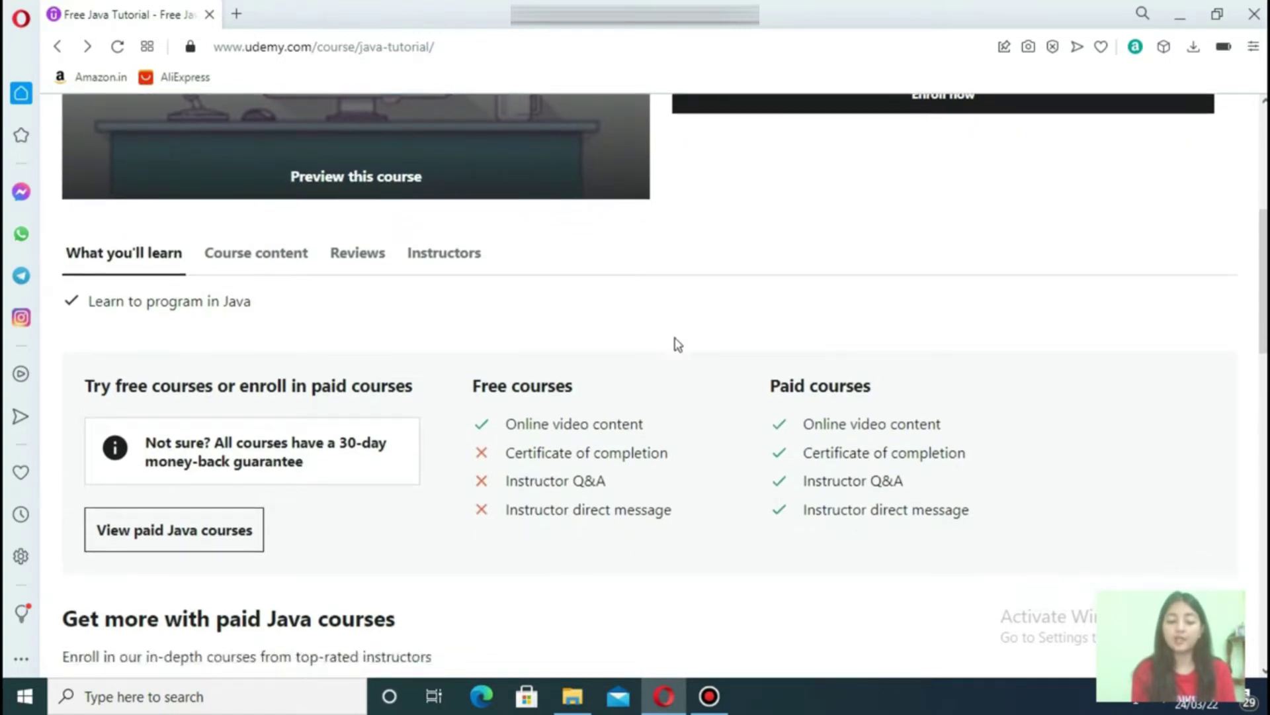
scroll(674, 343, down, 1)
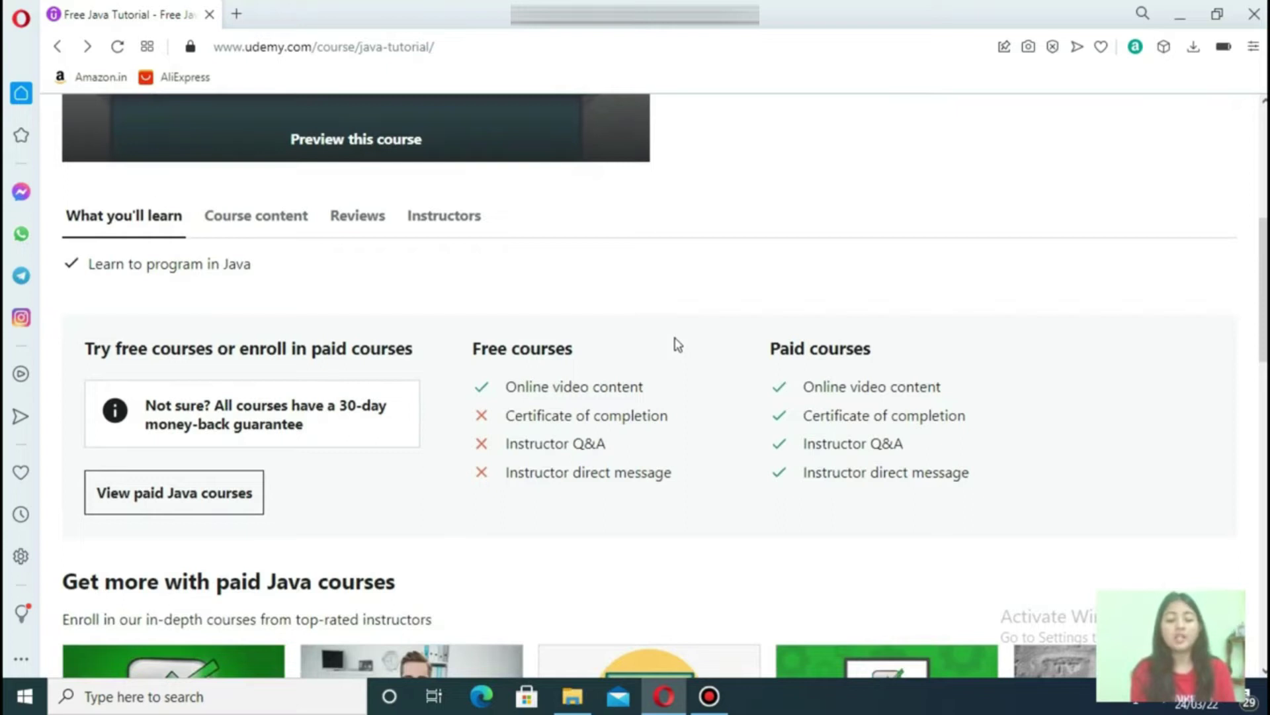
scroll(673, 344, down, 1)
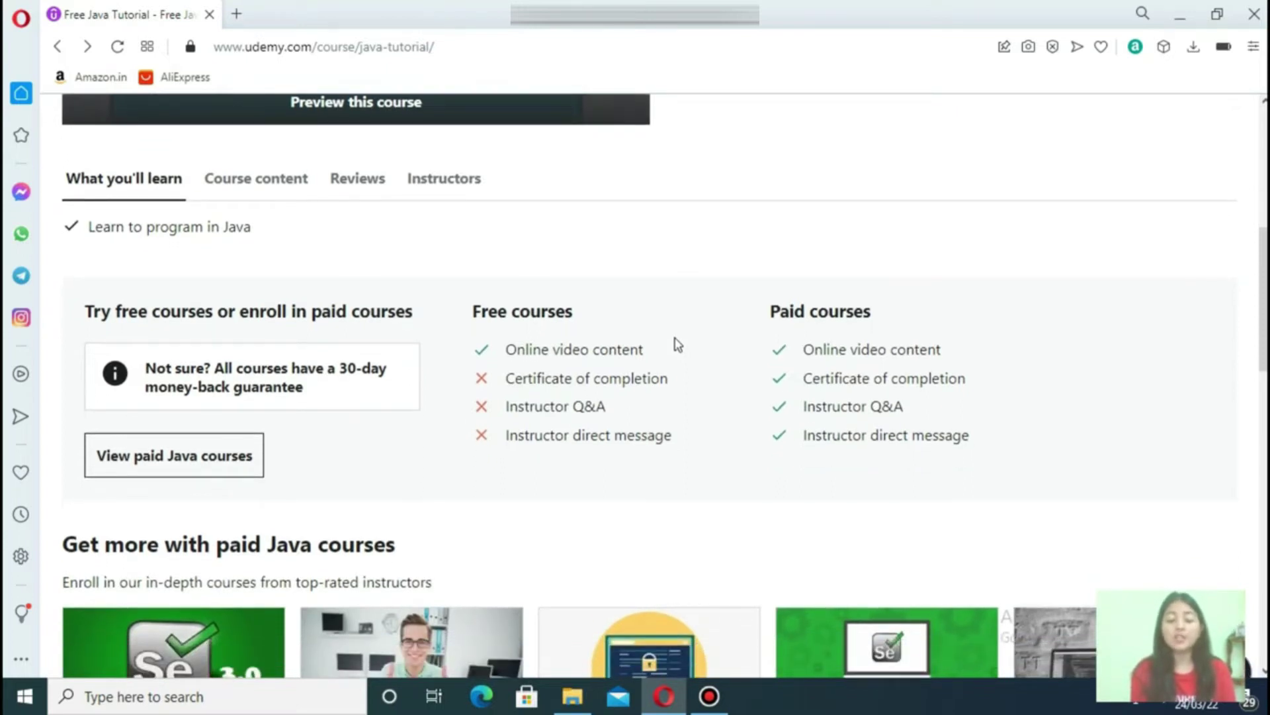
scroll(676, 344, down, 1)
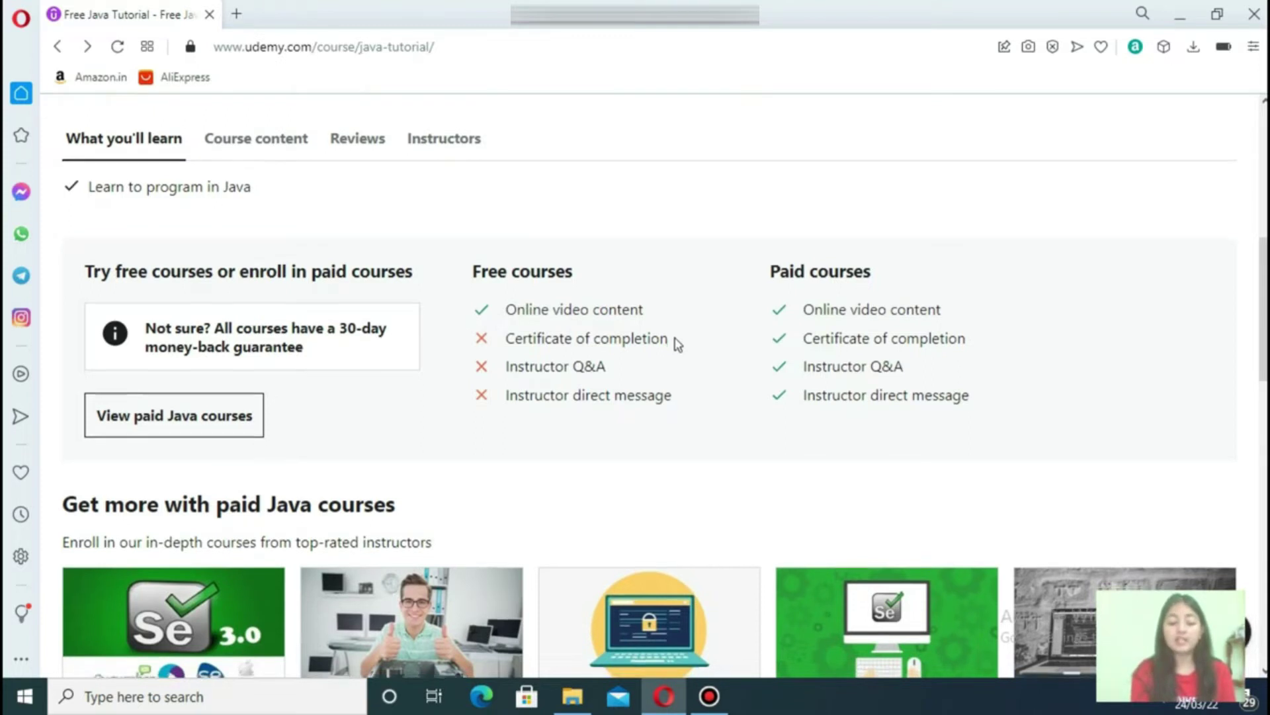
scroll(676, 343, down, 1)
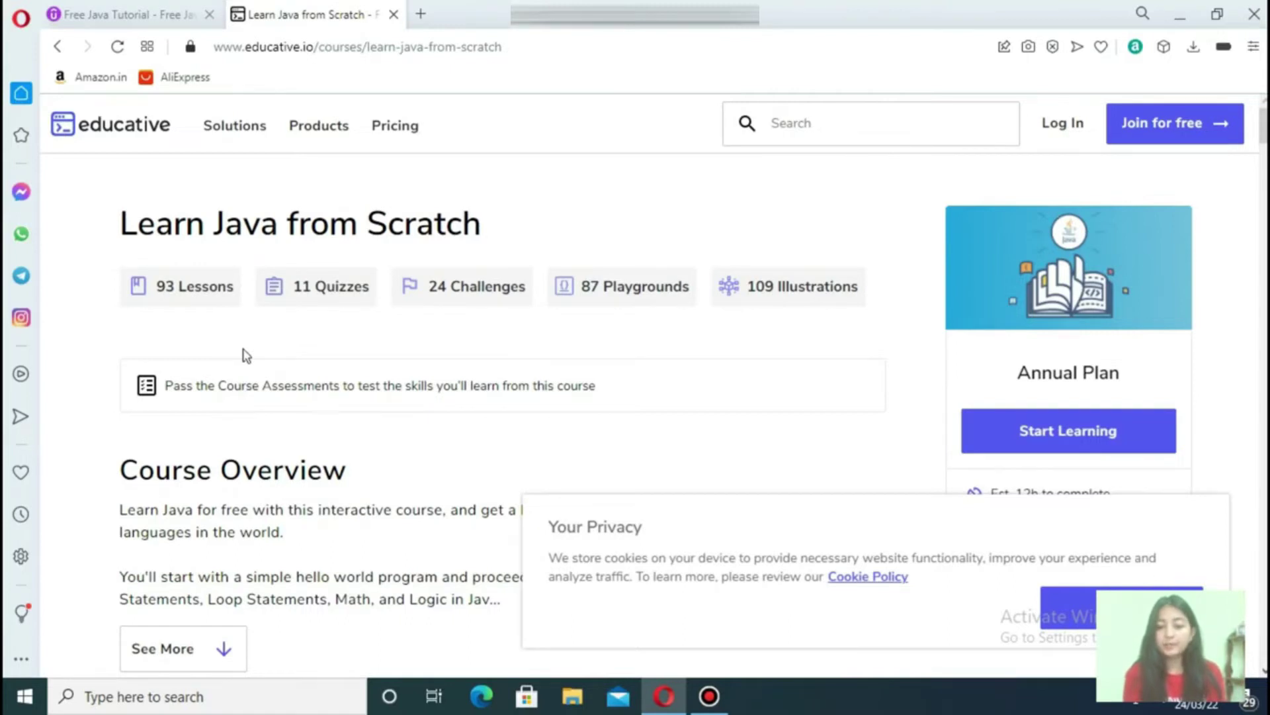
scroll(246, 356, down, 1)
scroll(245, 356, down, 1)
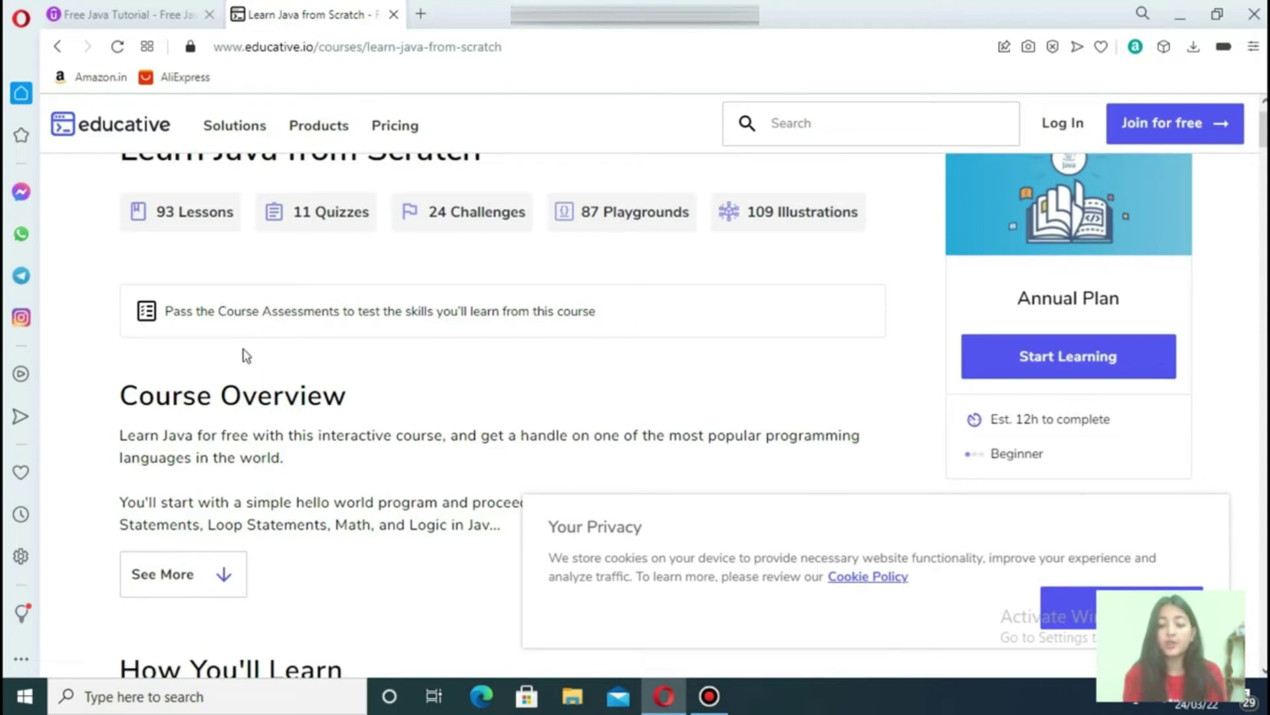
scroll(245, 356, down, 1)
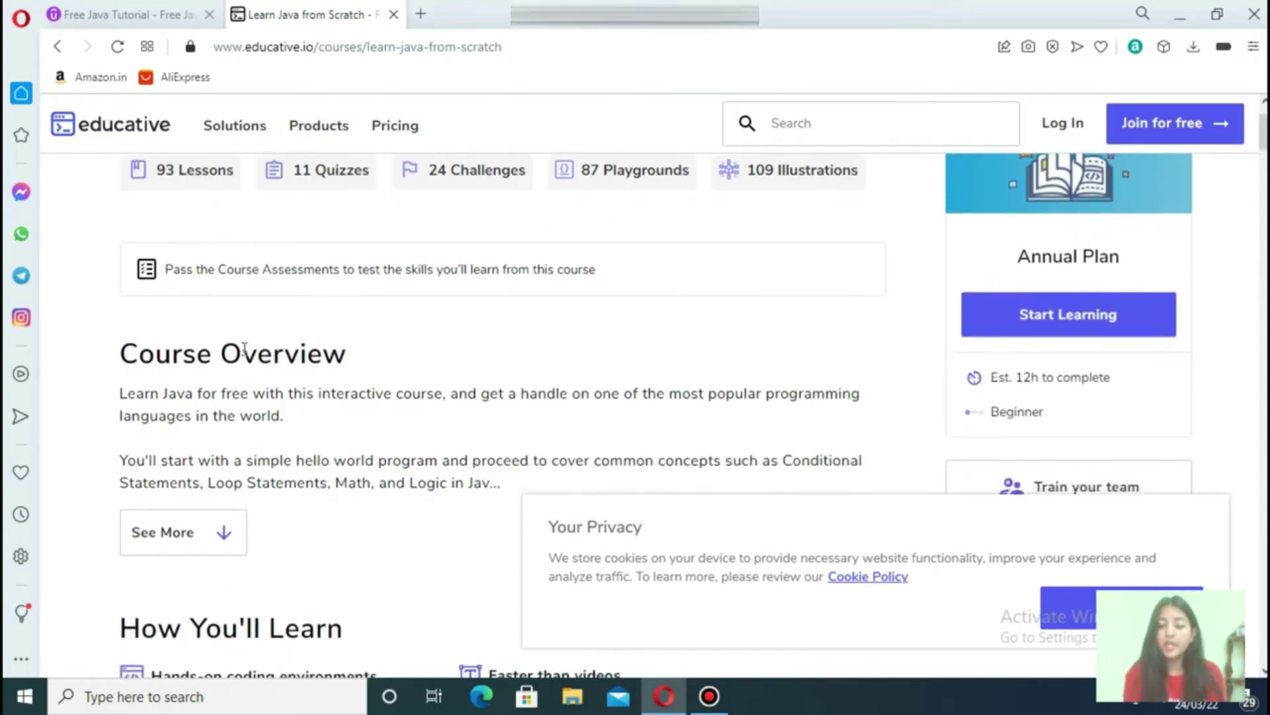
scroll(244, 352, down, 1)
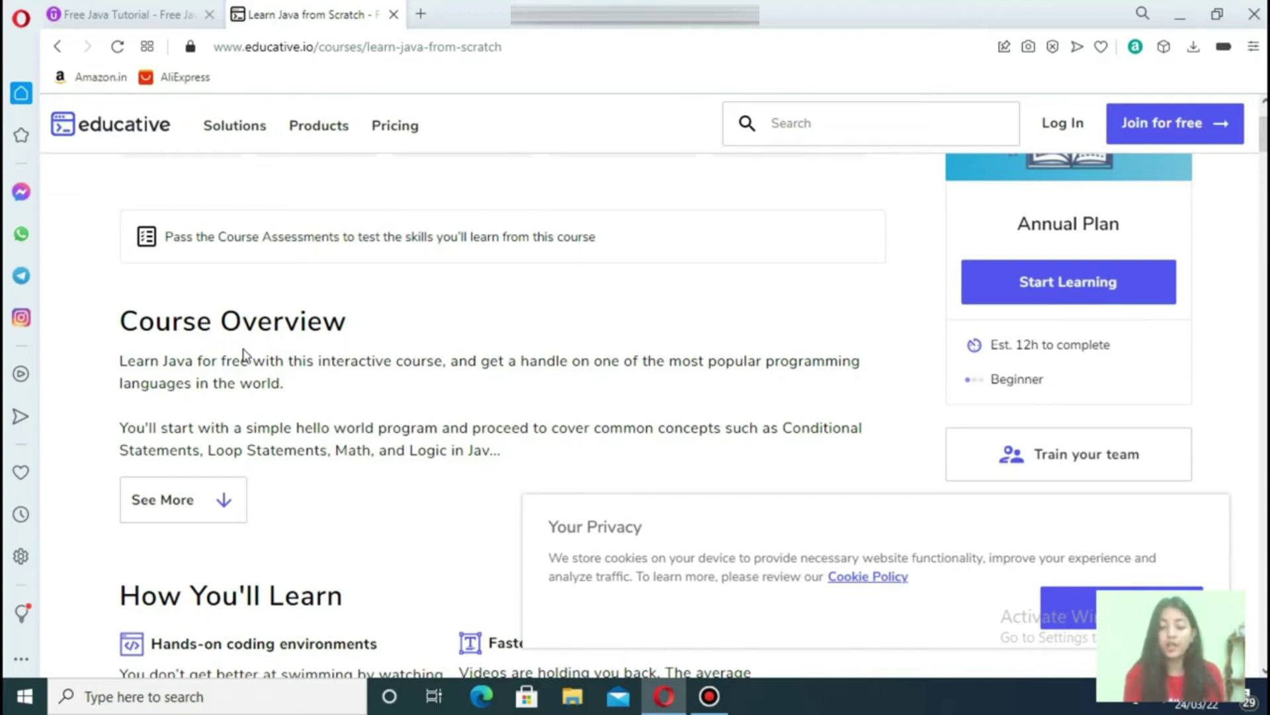
scroll(244, 352, down, 2)
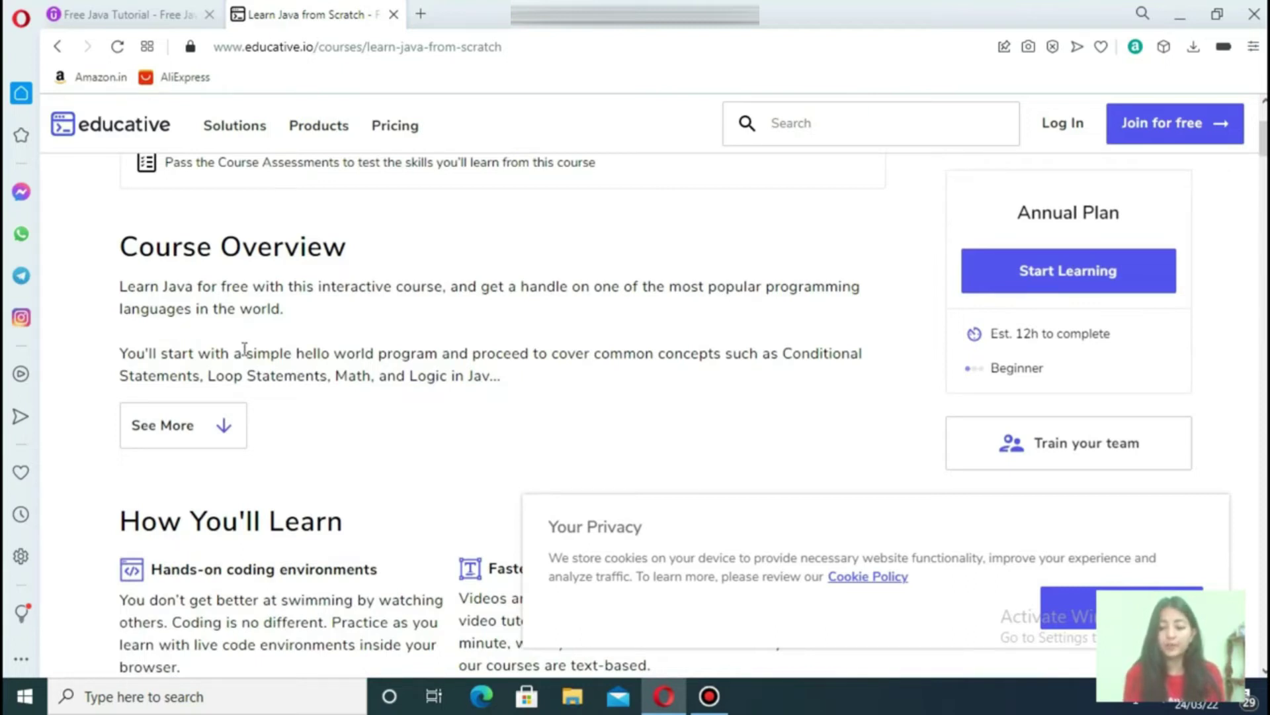
scroll(244, 350, down, 1)
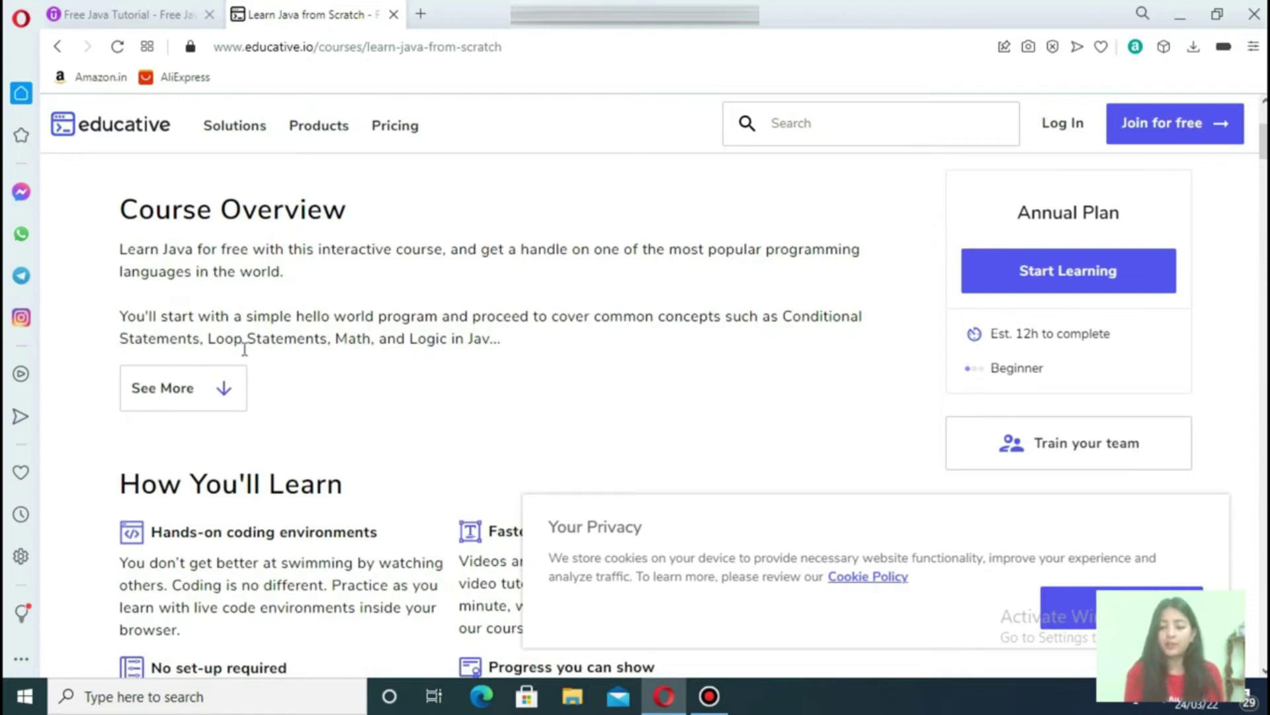
scroll(244, 349, down, 1)
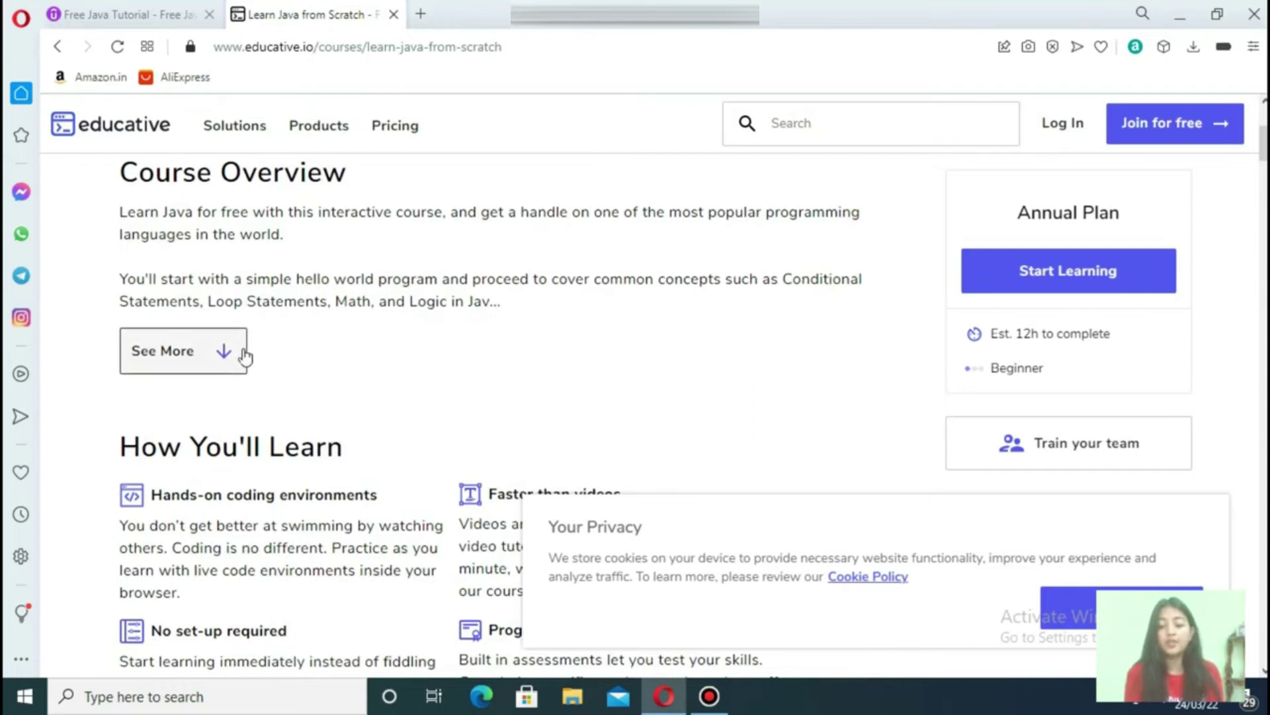
scroll(243, 355, down, 3)
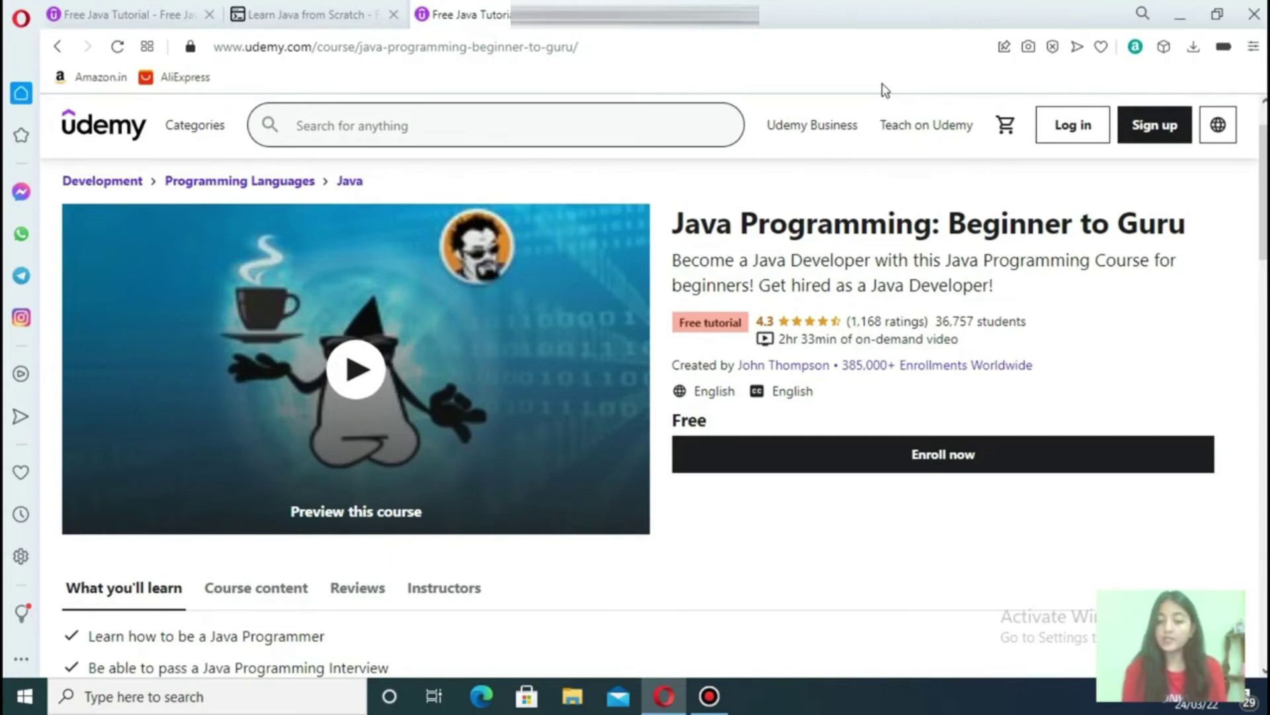
scroll(884, 90, down, 1)
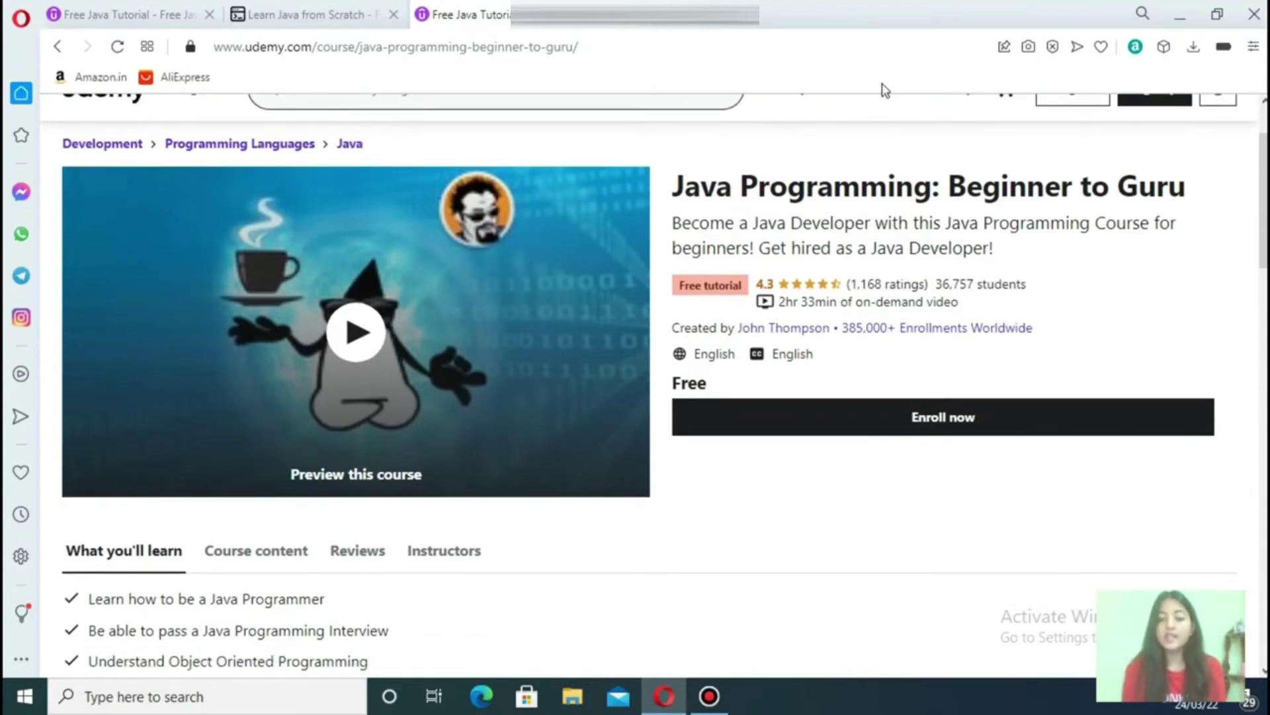
scroll(884, 90, down, 1)
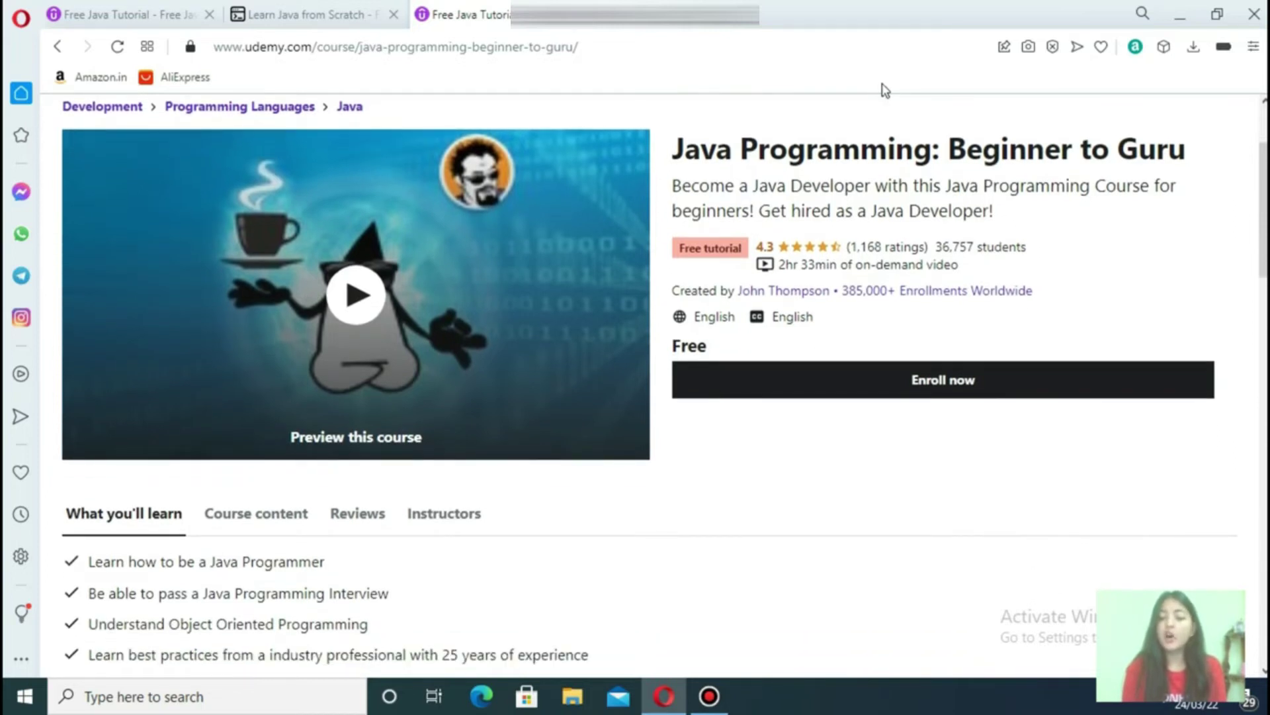
scroll(884, 90, down, 1)
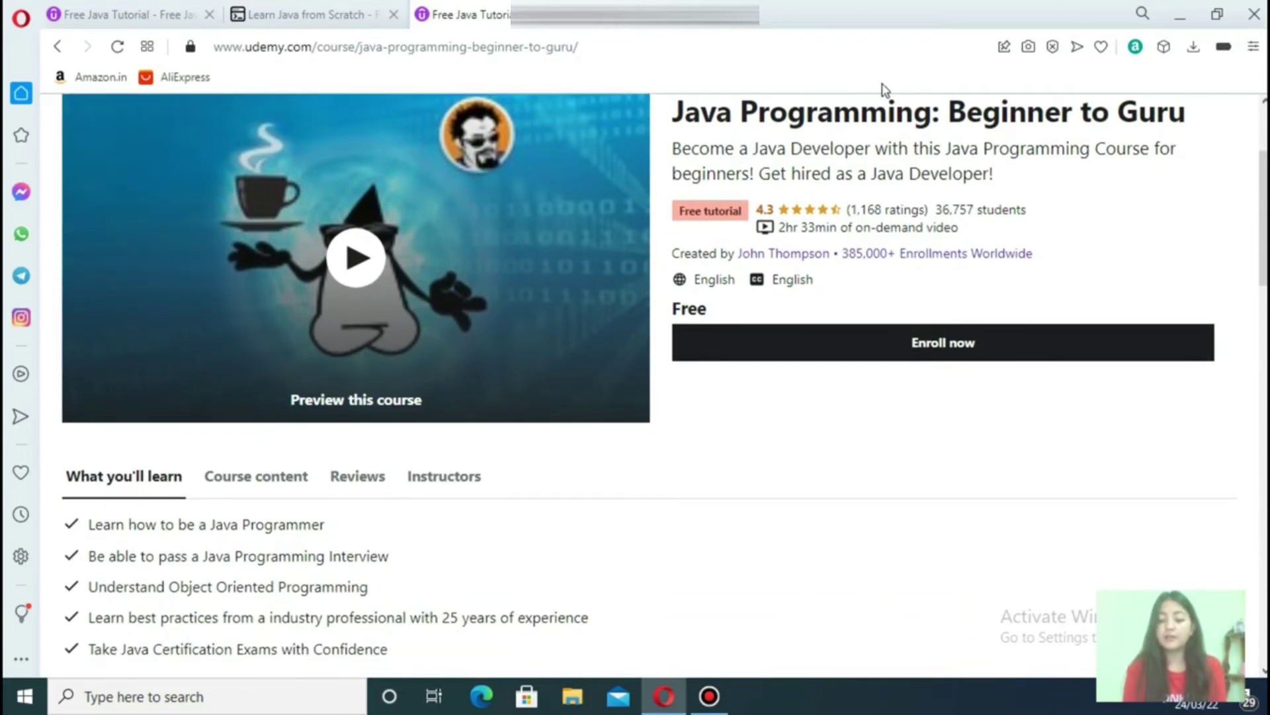
scroll(883, 90, down, 1)
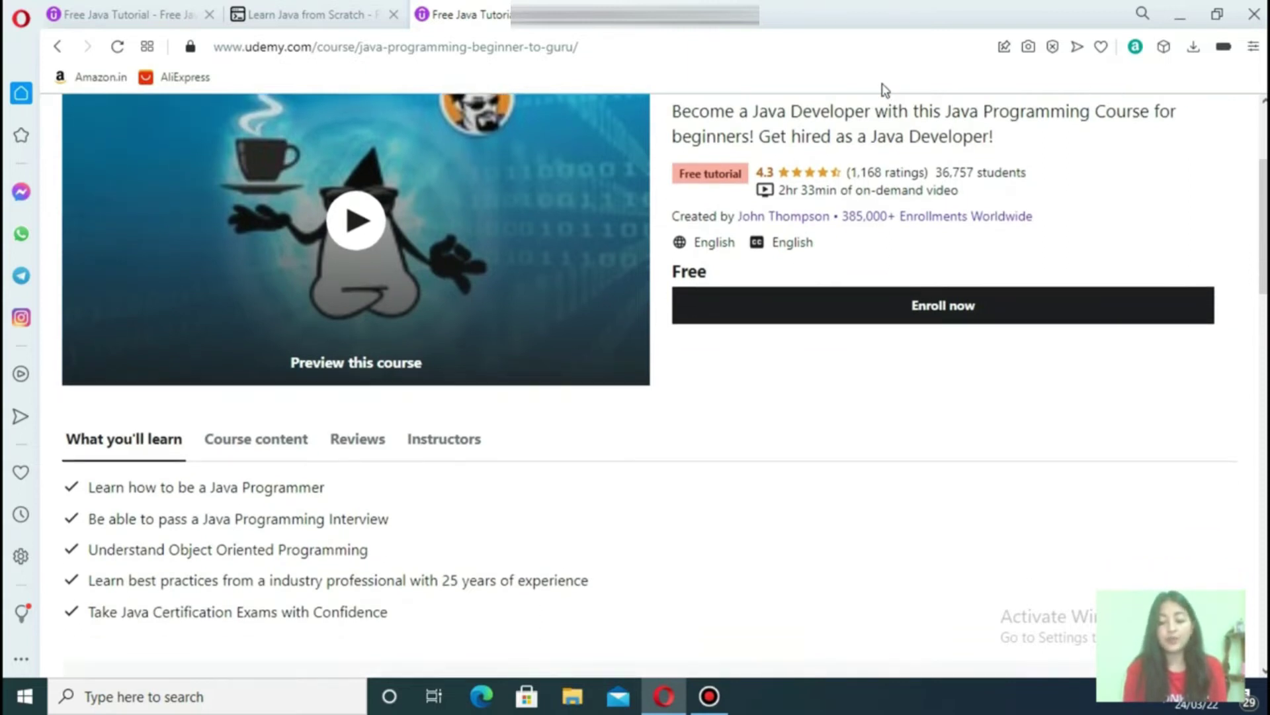
scroll(883, 90, down, 1)
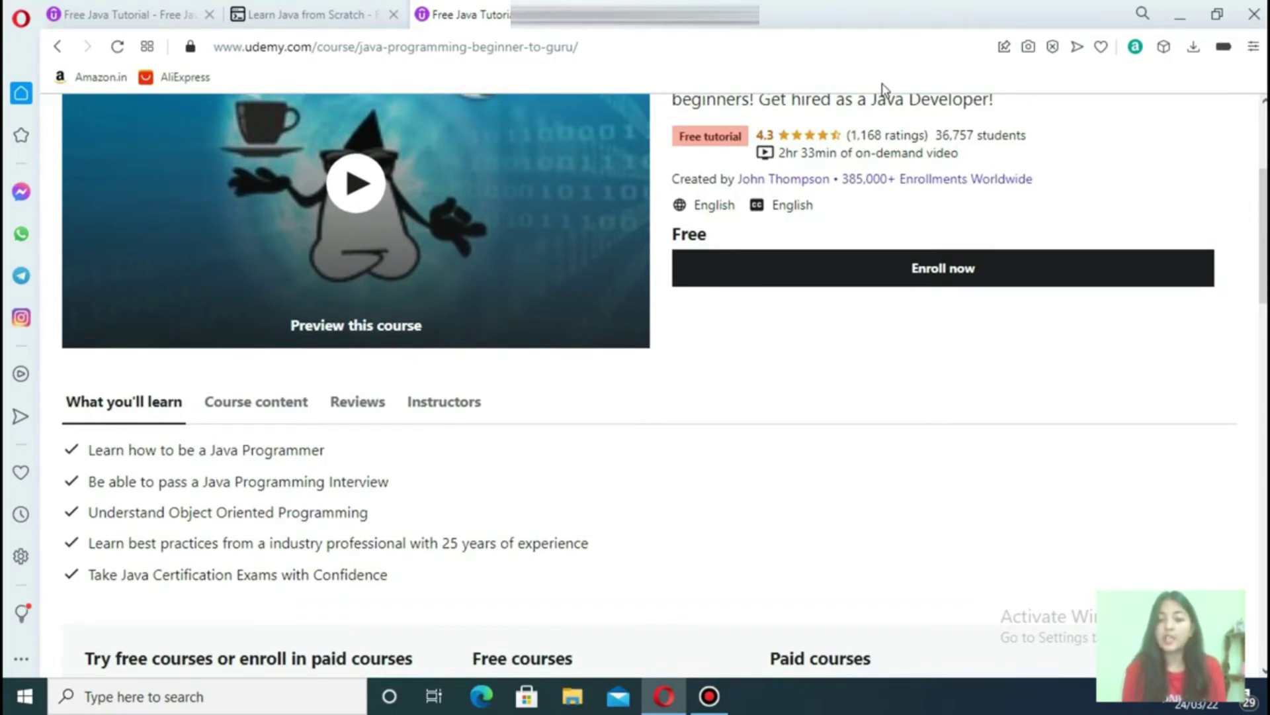
scroll(883, 90, down, 1)
scroll(883, 90, down, 1)
scroll(883, 90, down, 1)
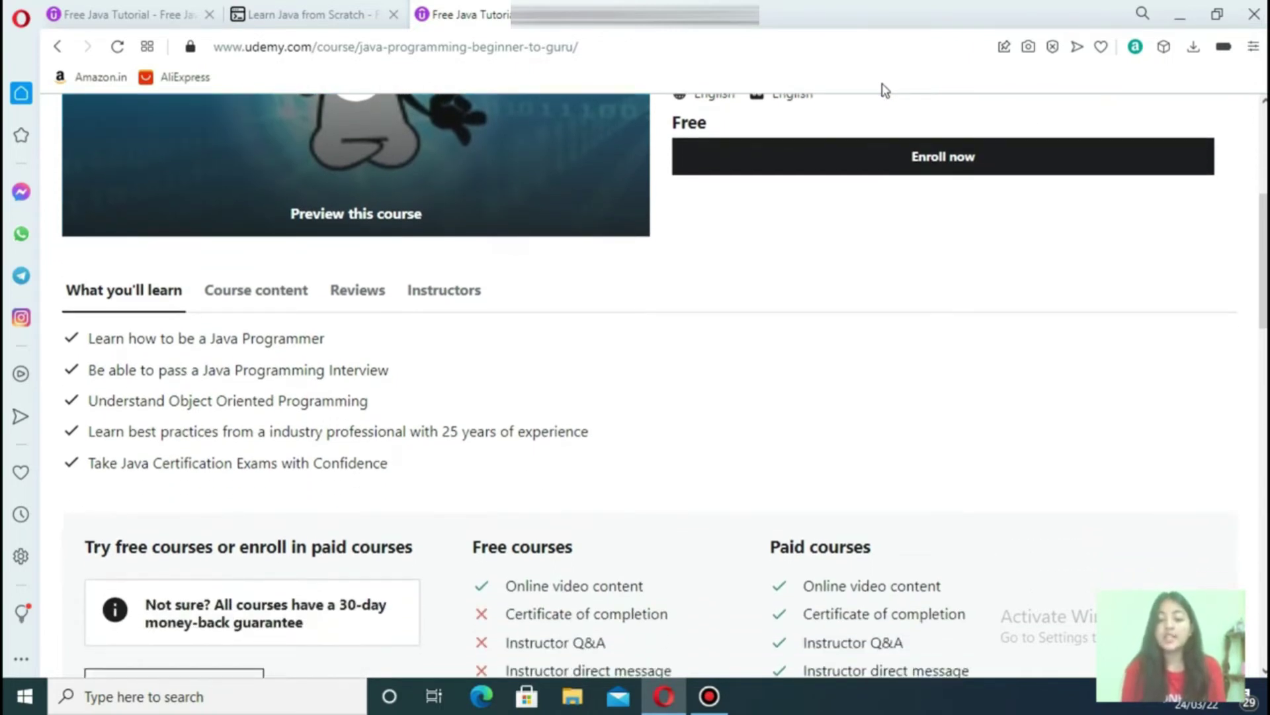
scroll(885, 90, down, 1)
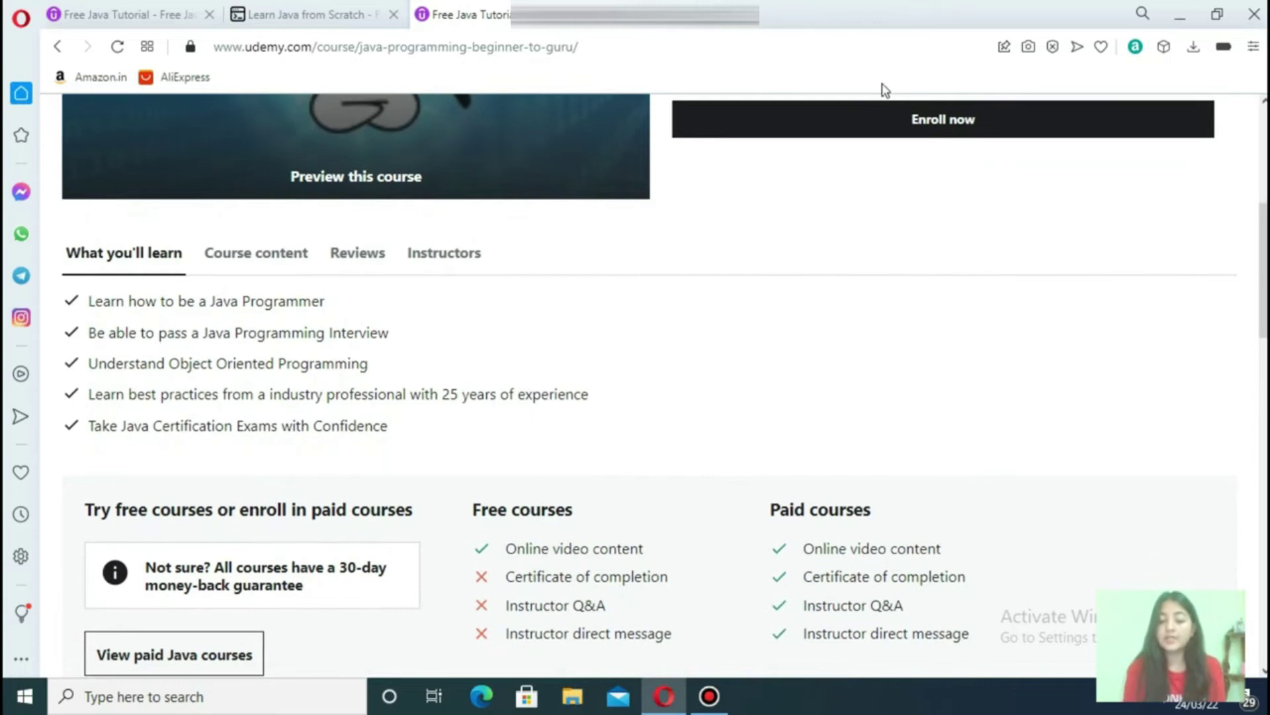
scroll(884, 90, down, 1)
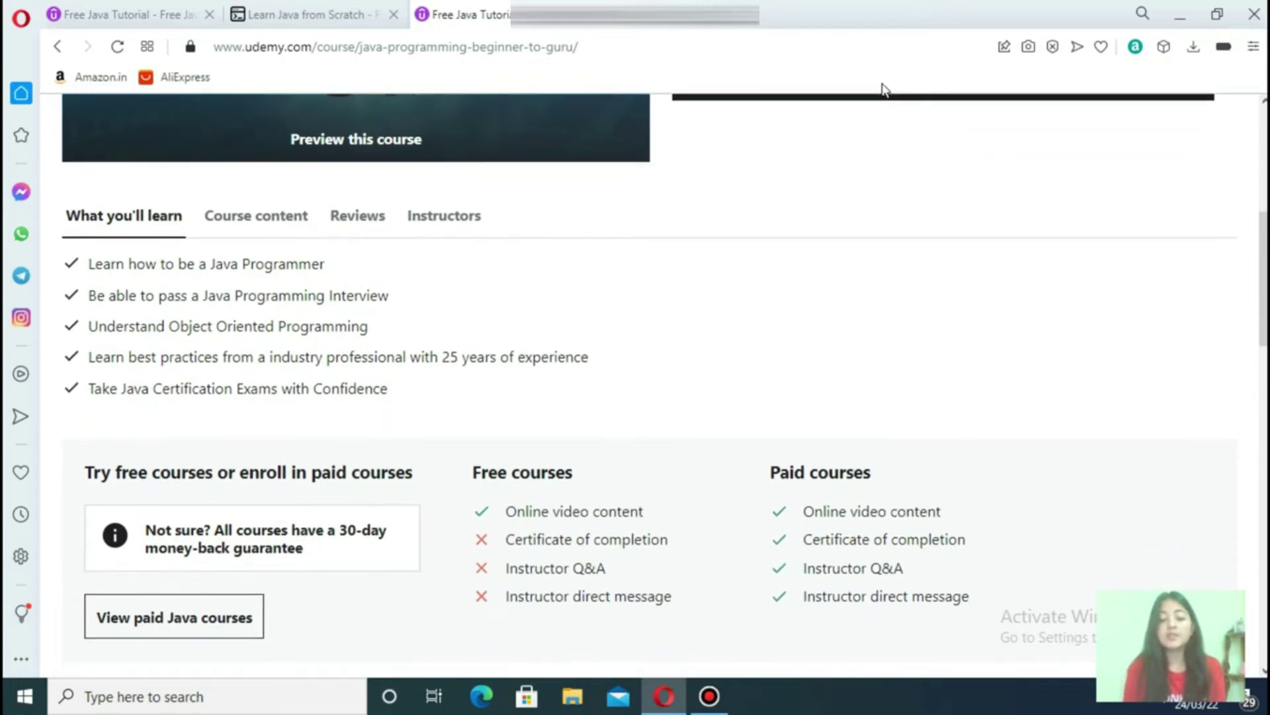
scroll(884, 90, down, 1)
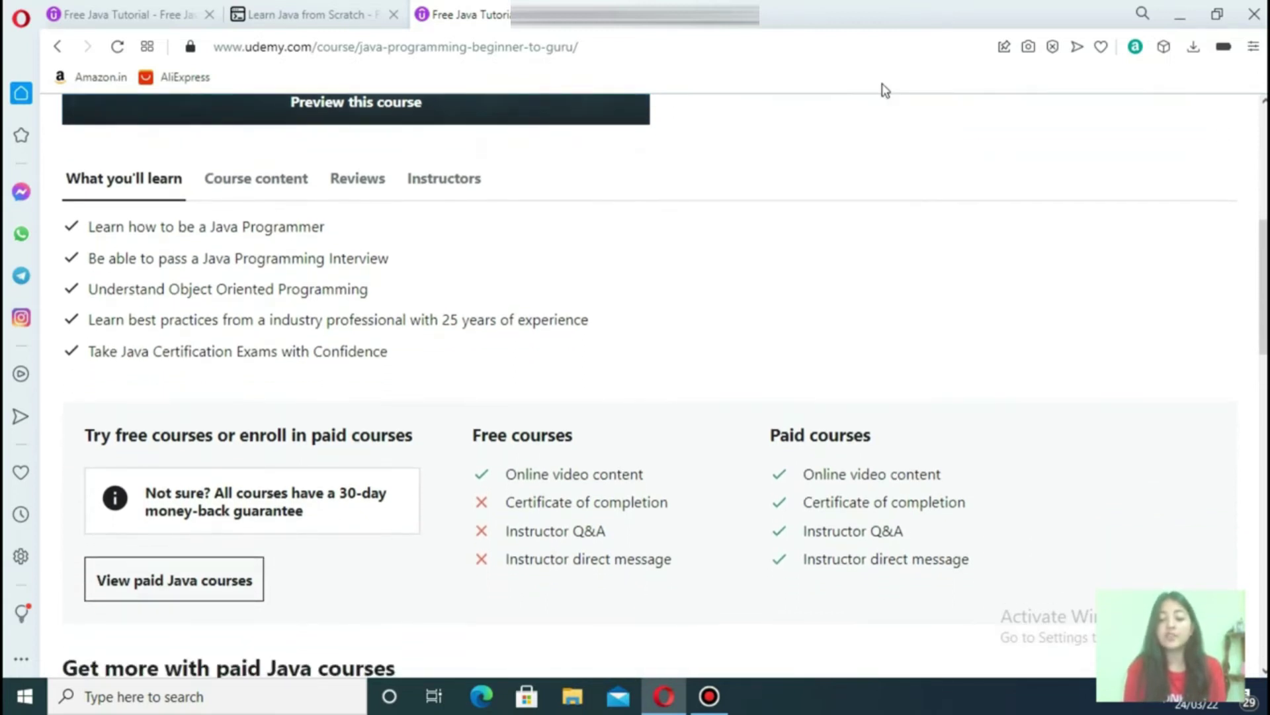
scroll(884, 90, down, 1)
scroll(884, 89, down, 1)
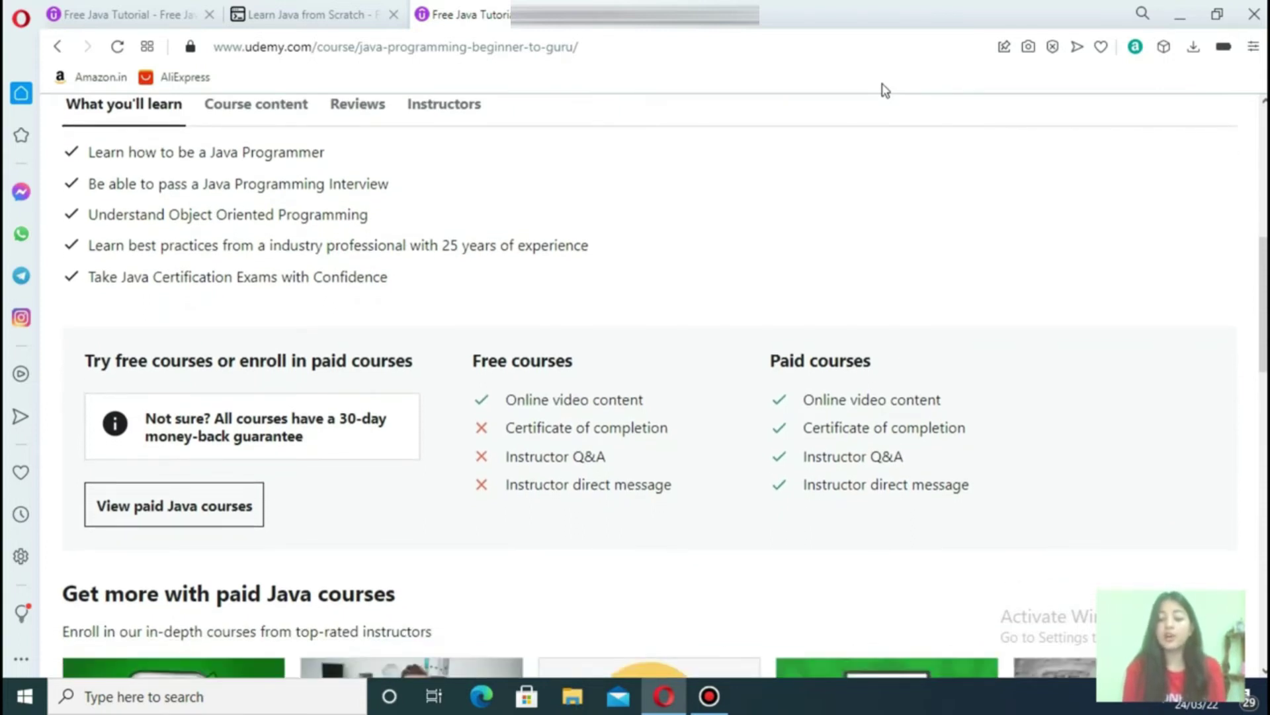
scroll(884, 89, down, 1)
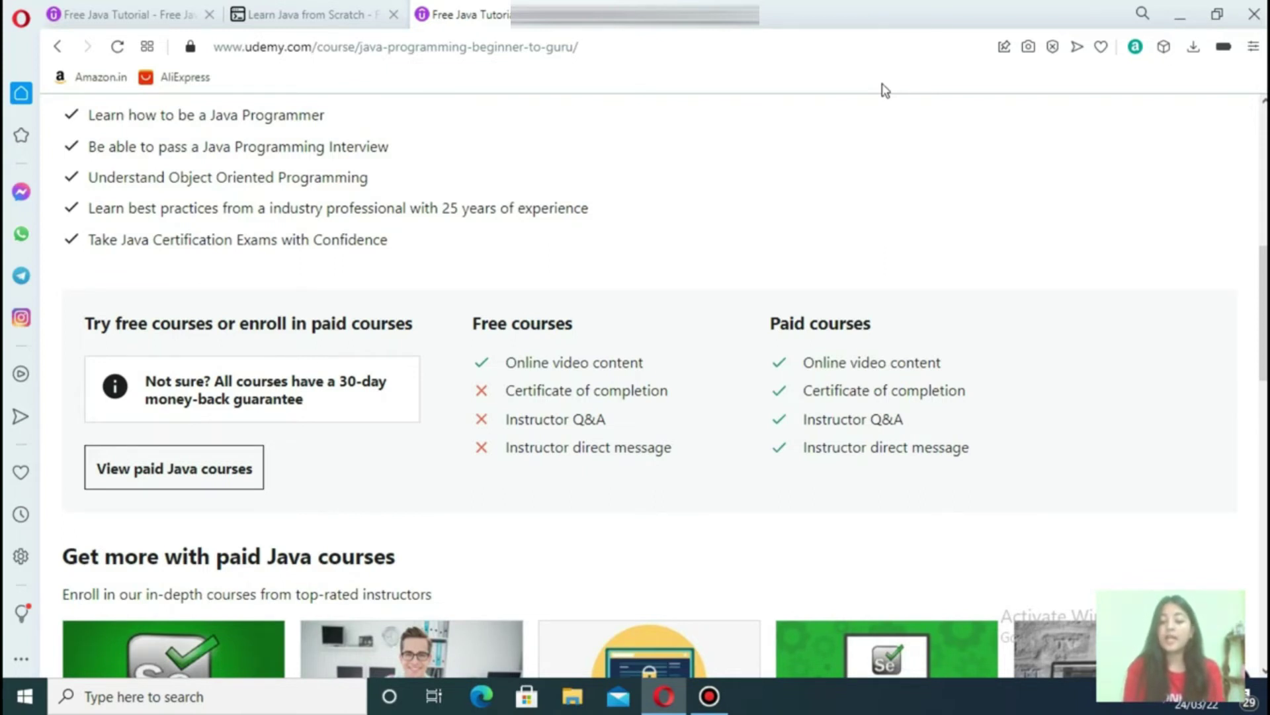
scroll(884, 91, down, 1)
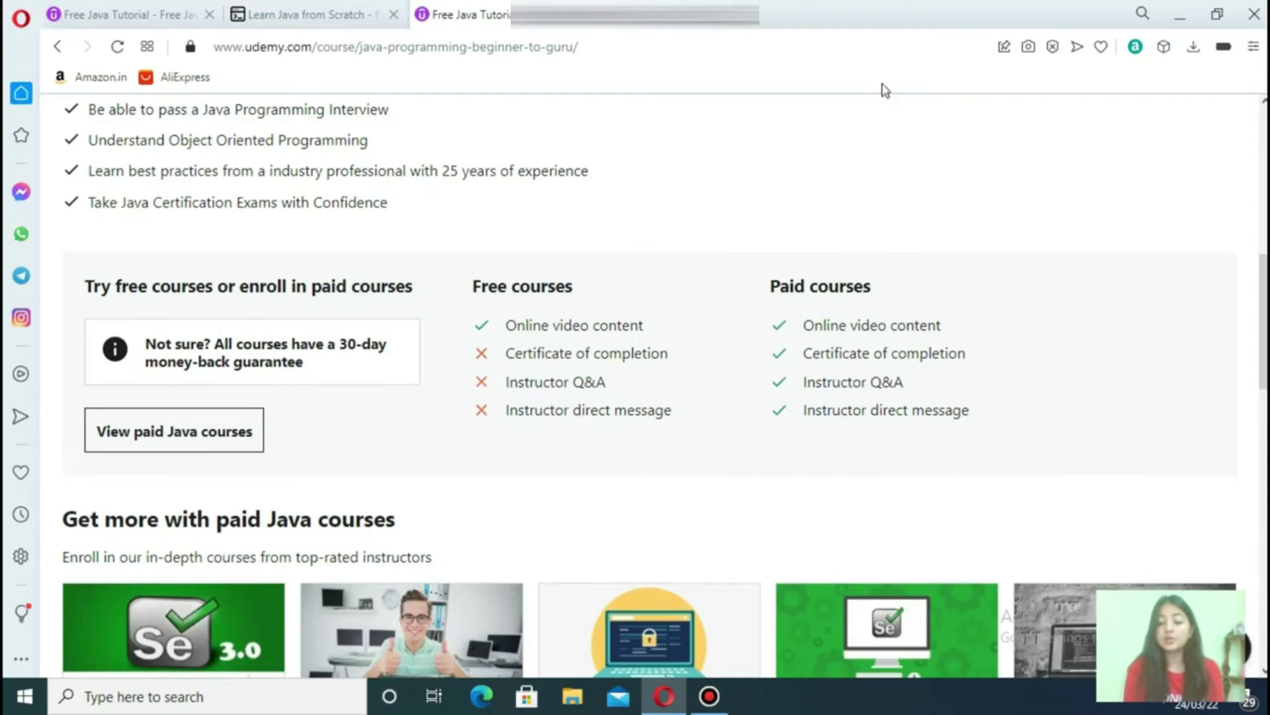
scroll(885, 91, down, 1)
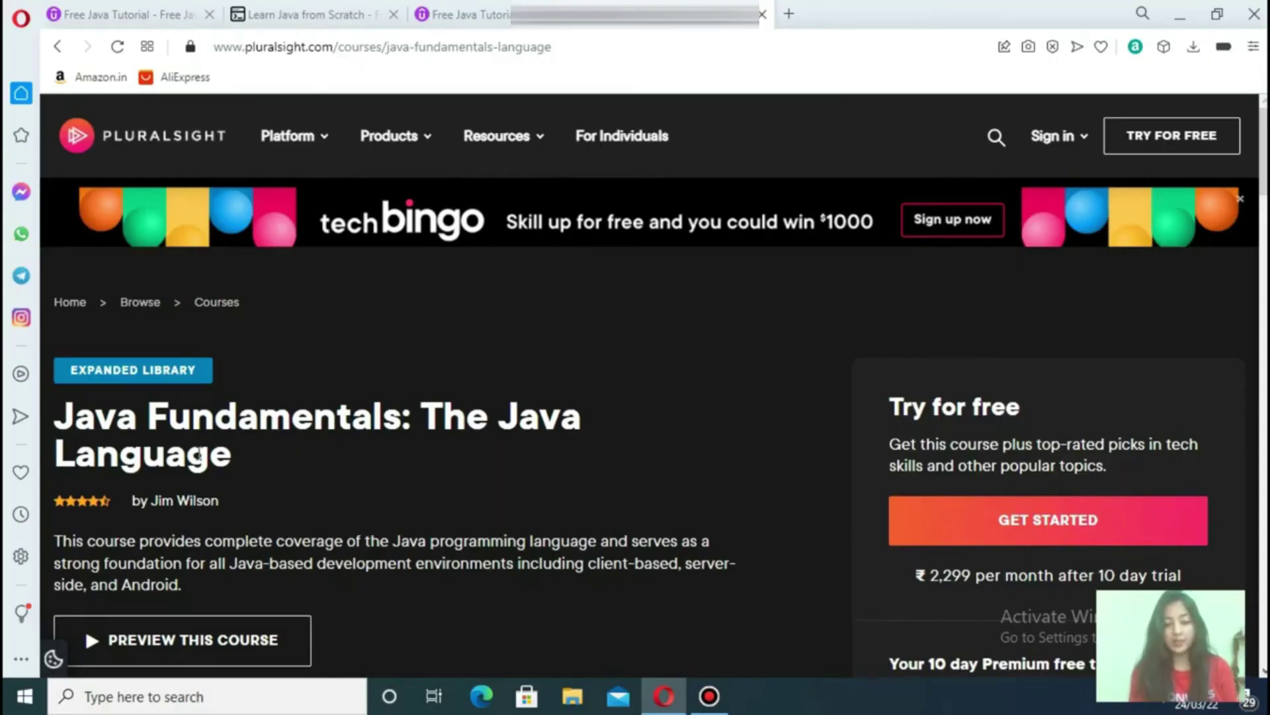
scroll(197, 452, down, 2)
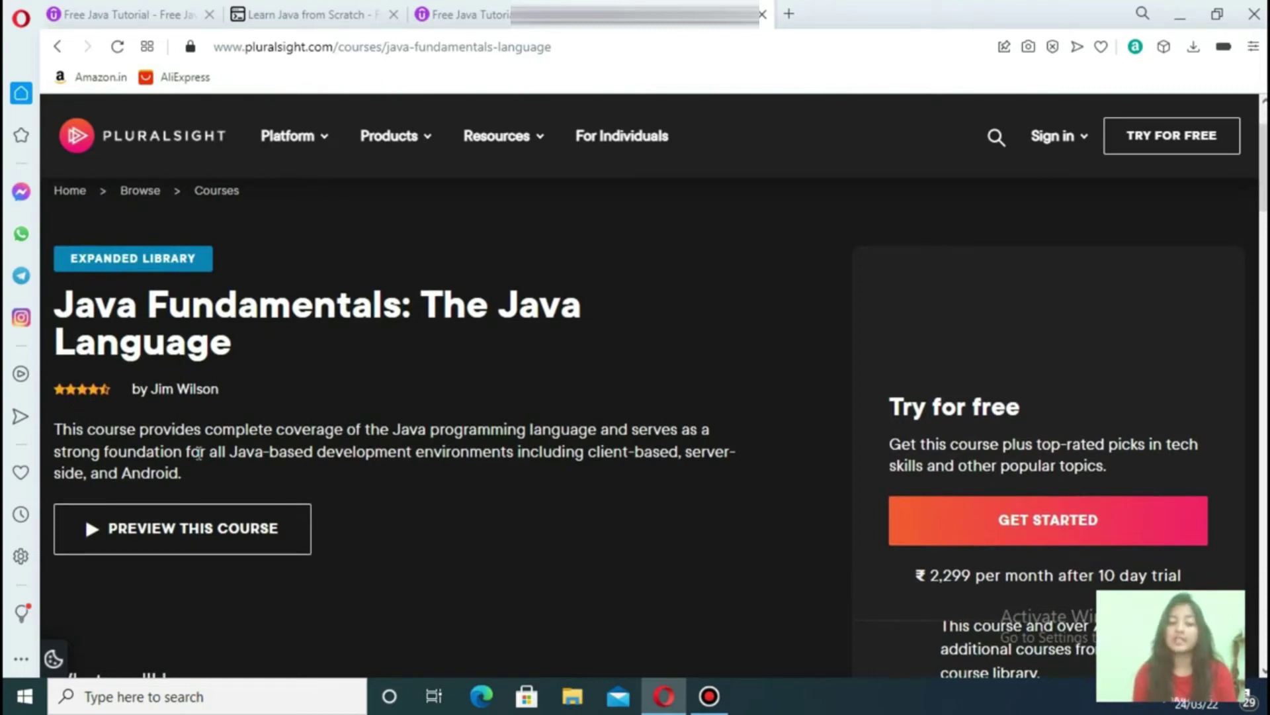
scroll(199, 452, down, 1)
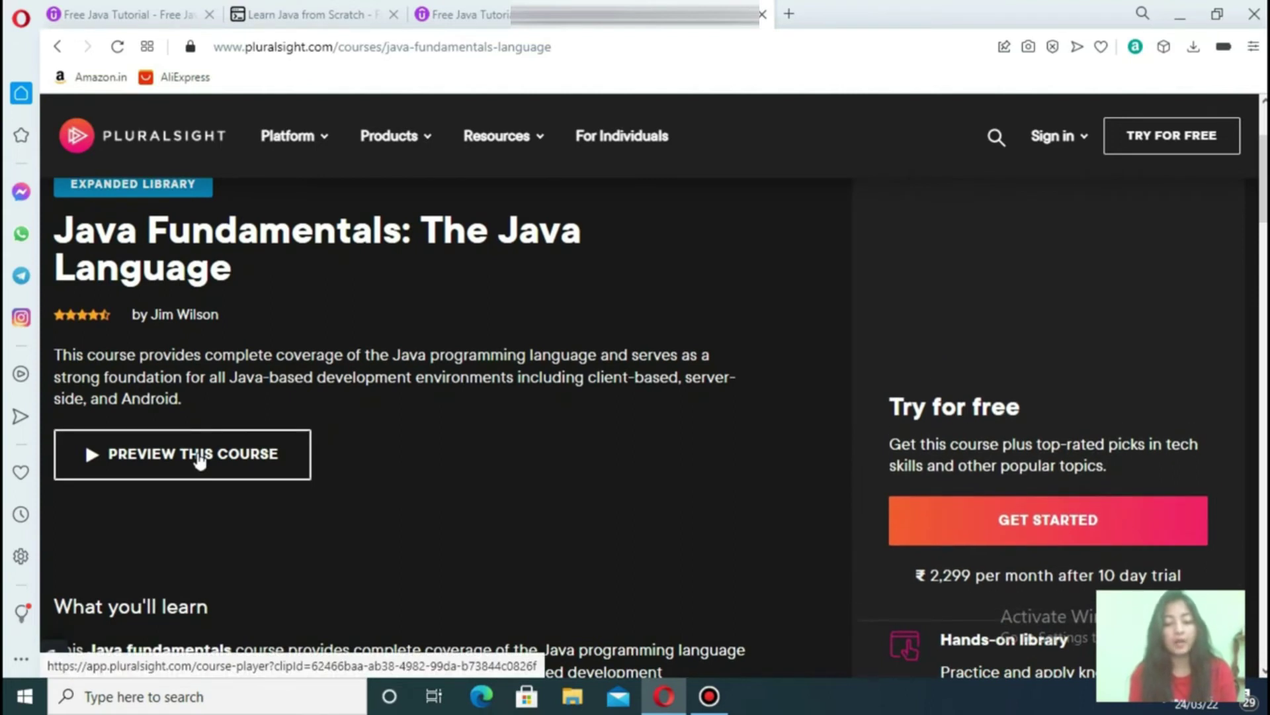
scroll(197, 456, down, 1)
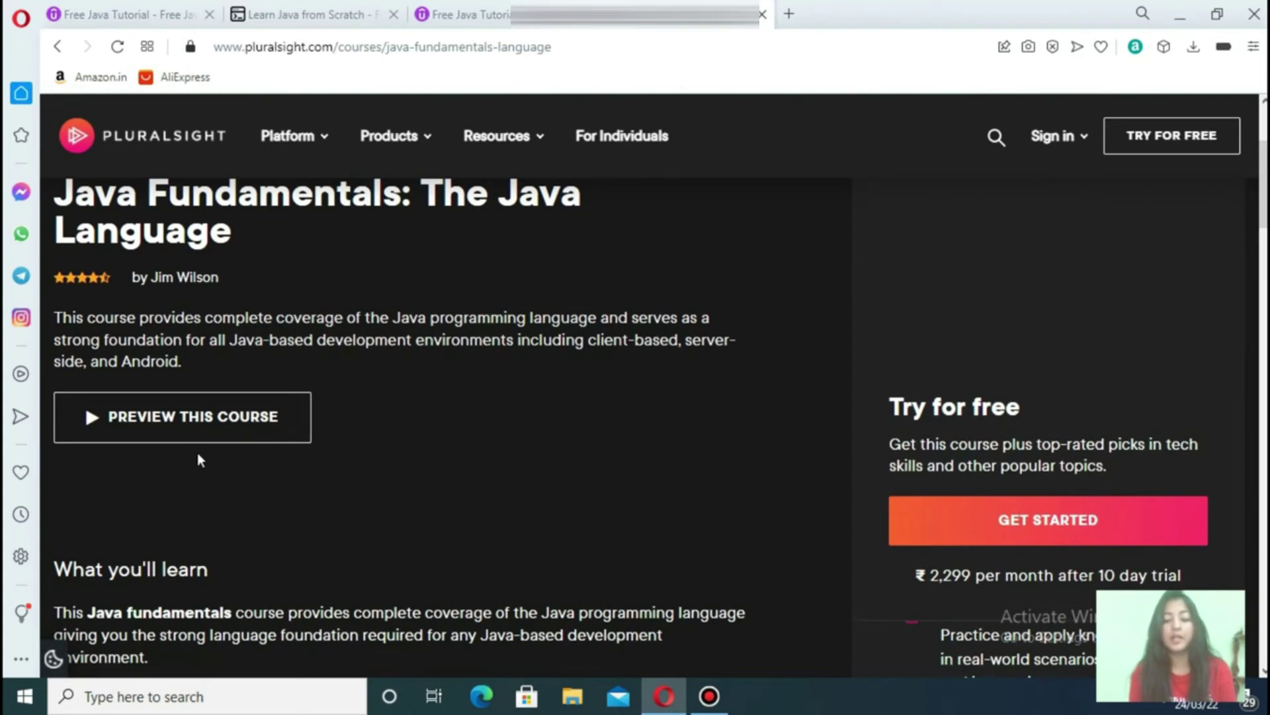
scroll(198, 455, down, 1)
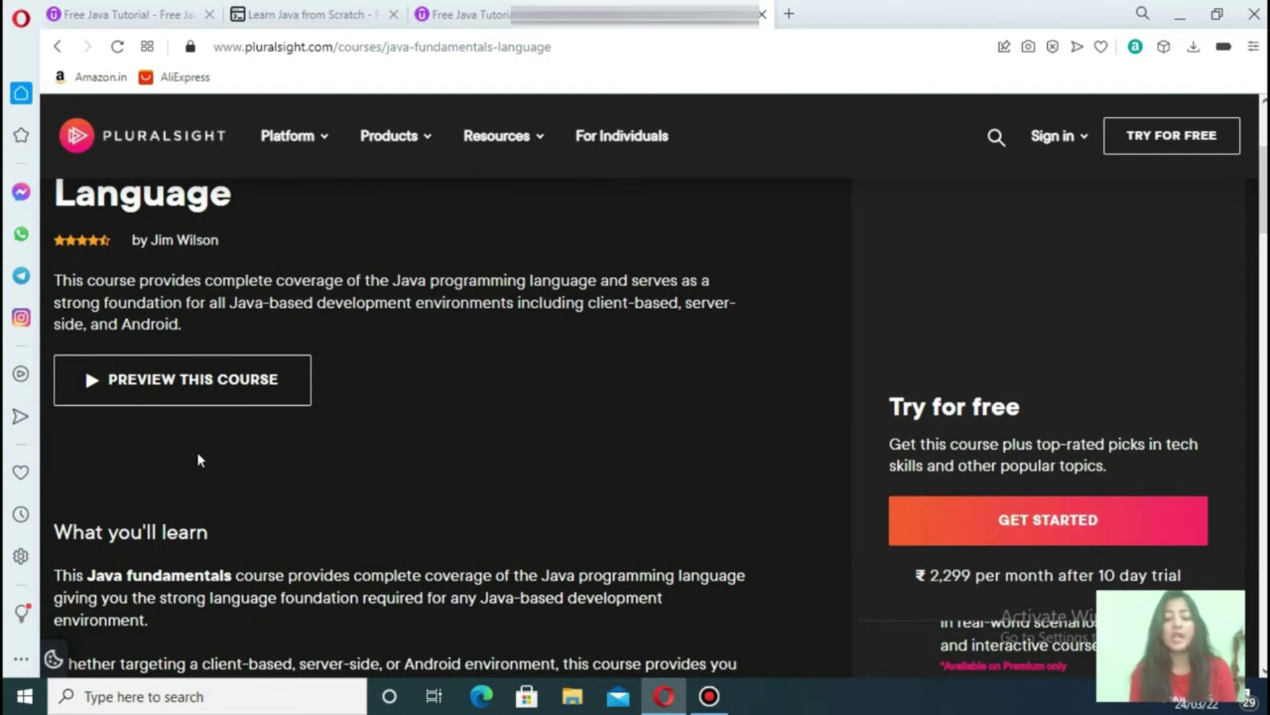
scroll(197, 459, down, 2)
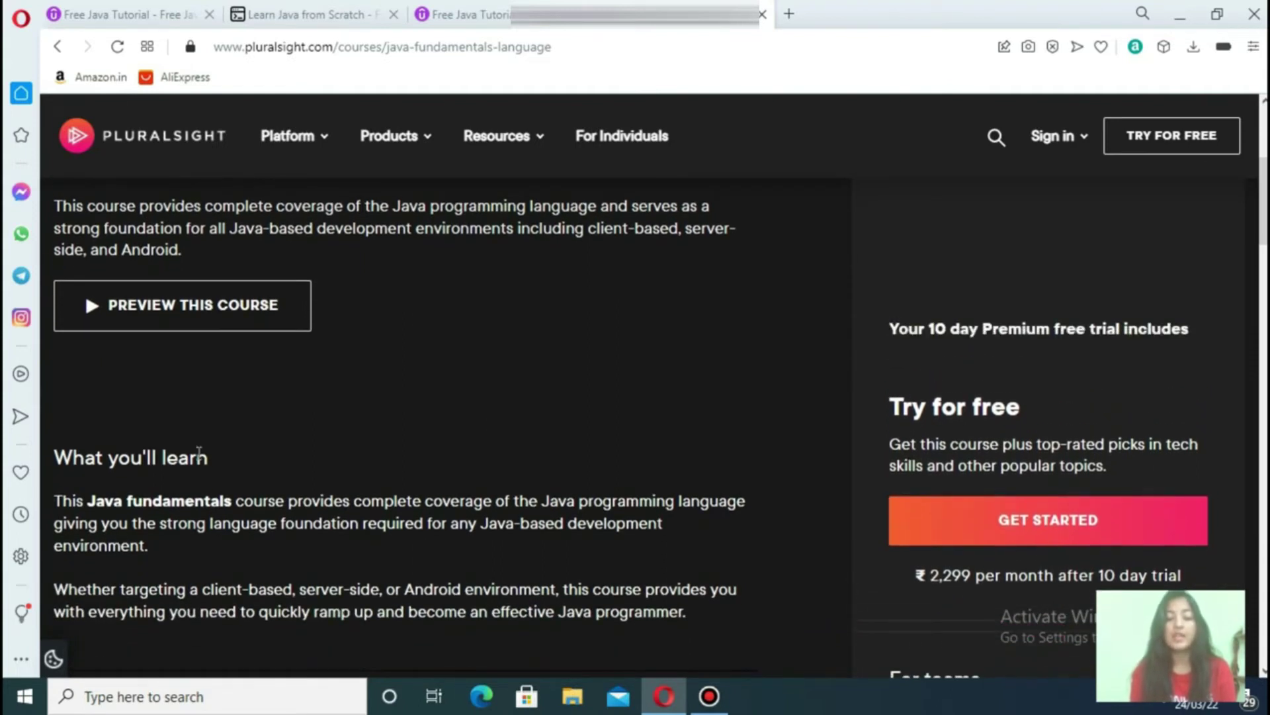
scroll(197, 454, down, 1)
scroll(197, 453, down, 1)
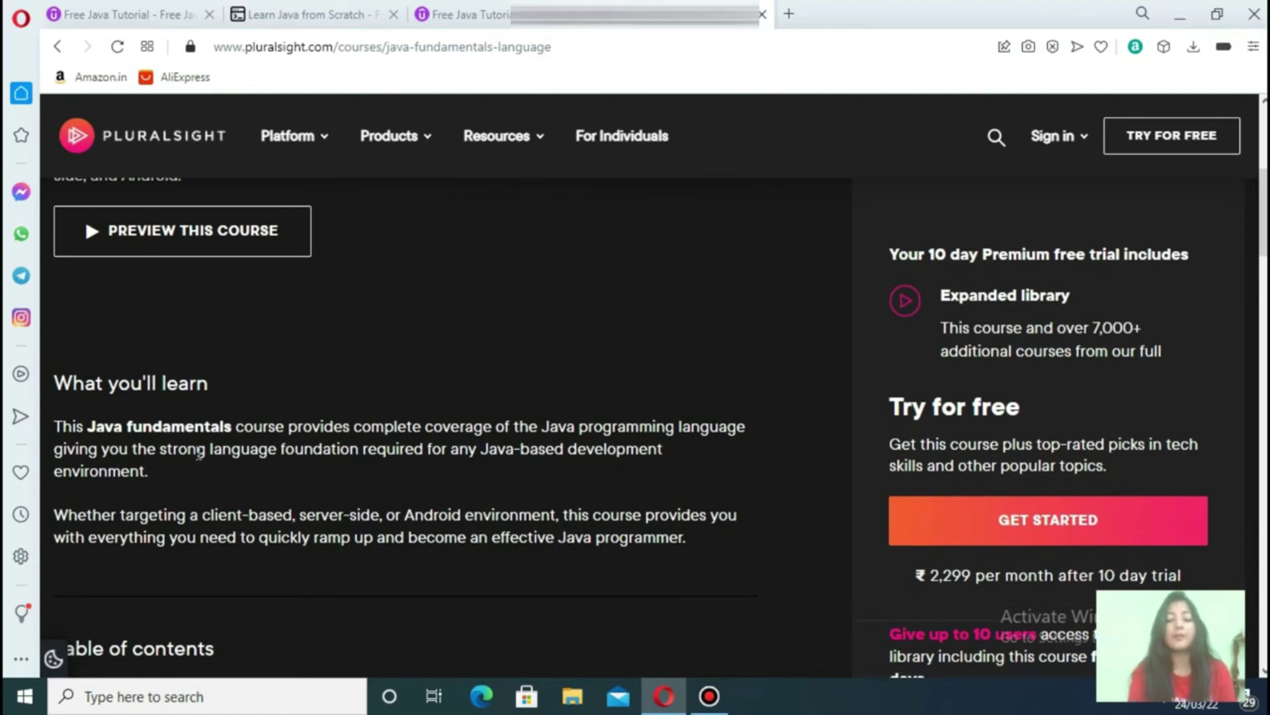
scroll(197, 453, down, 1)
scroll(197, 453, down, 2)
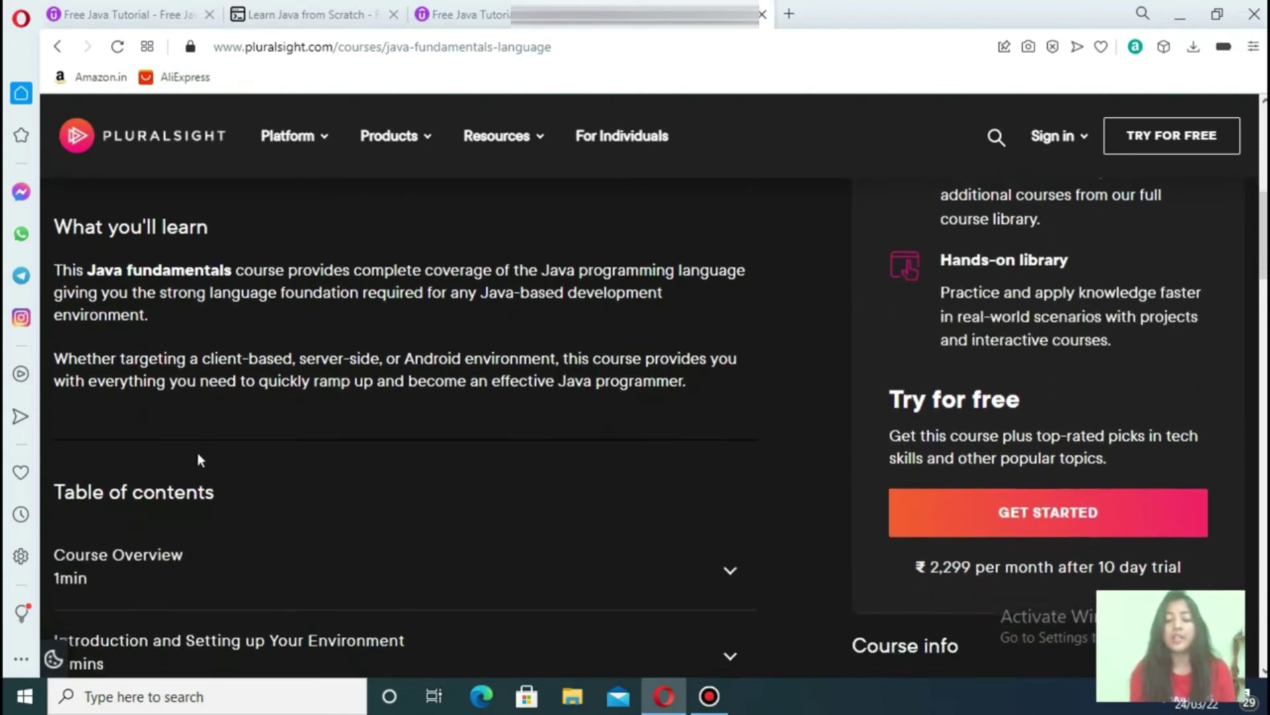
scroll(198, 453, down, 1)
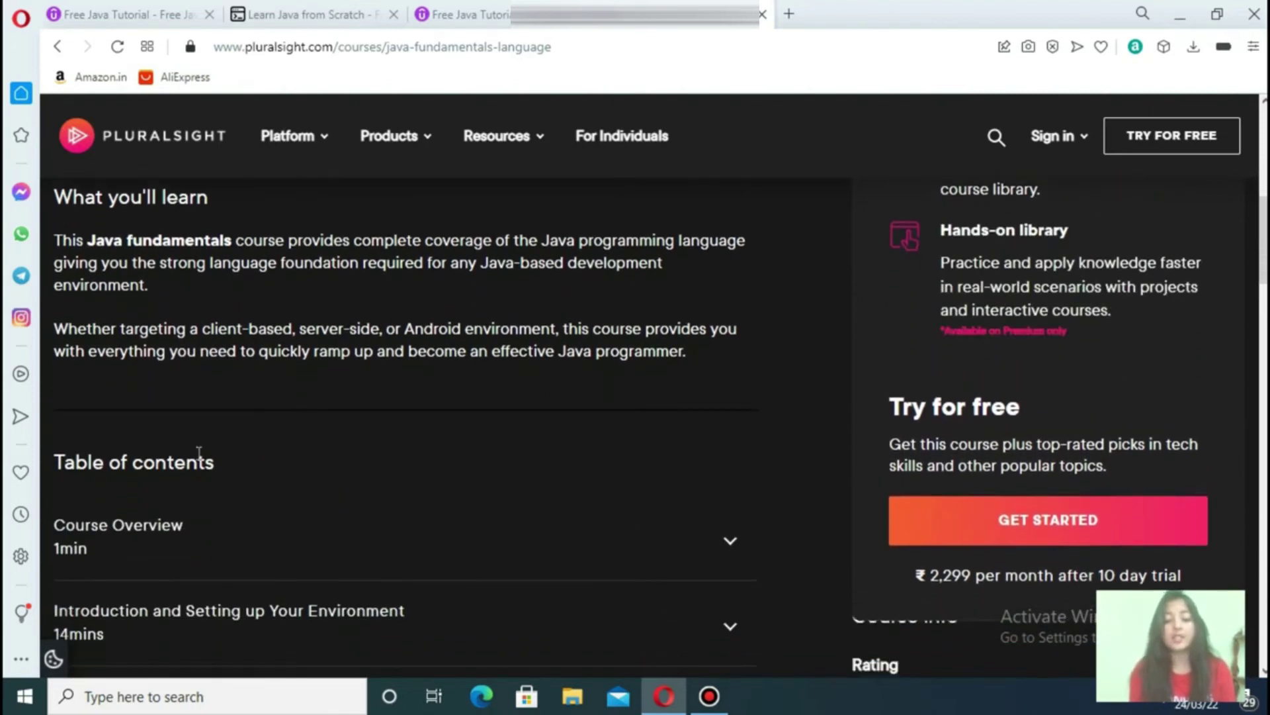
scroll(198, 452, down, 1)
scroll(197, 456, down, 1)
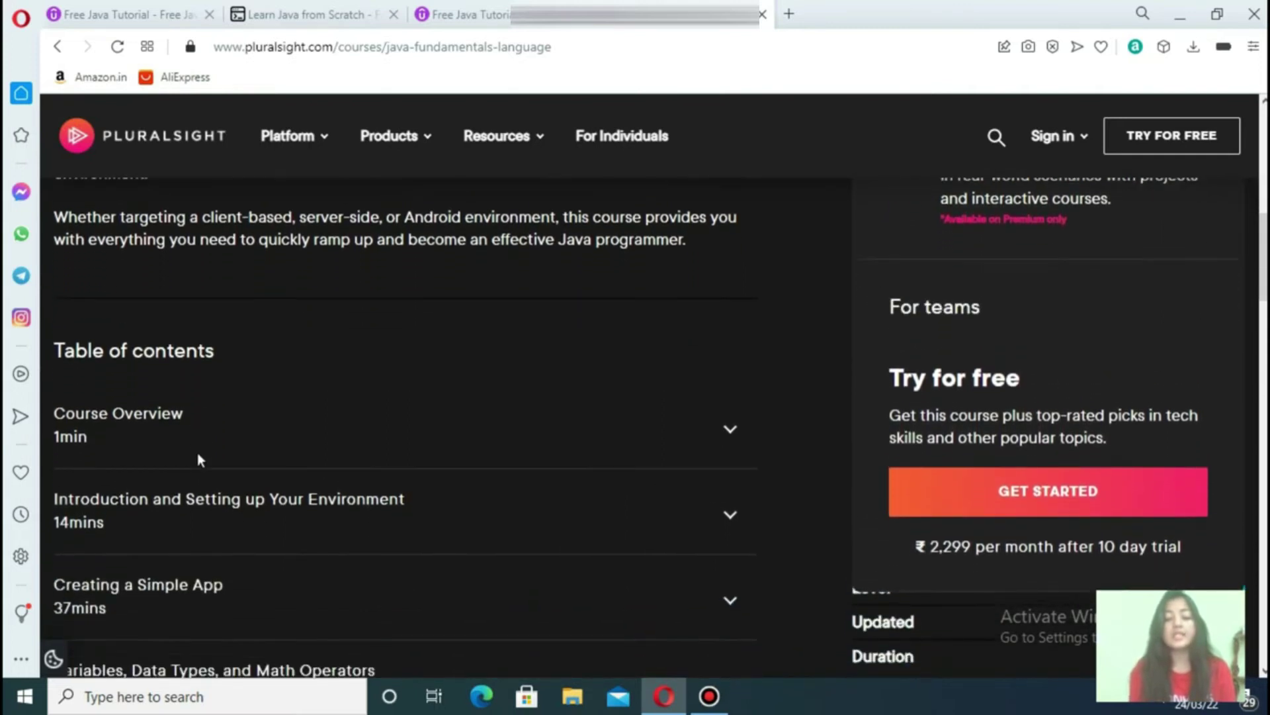
scroll(198, 453, down, 1)
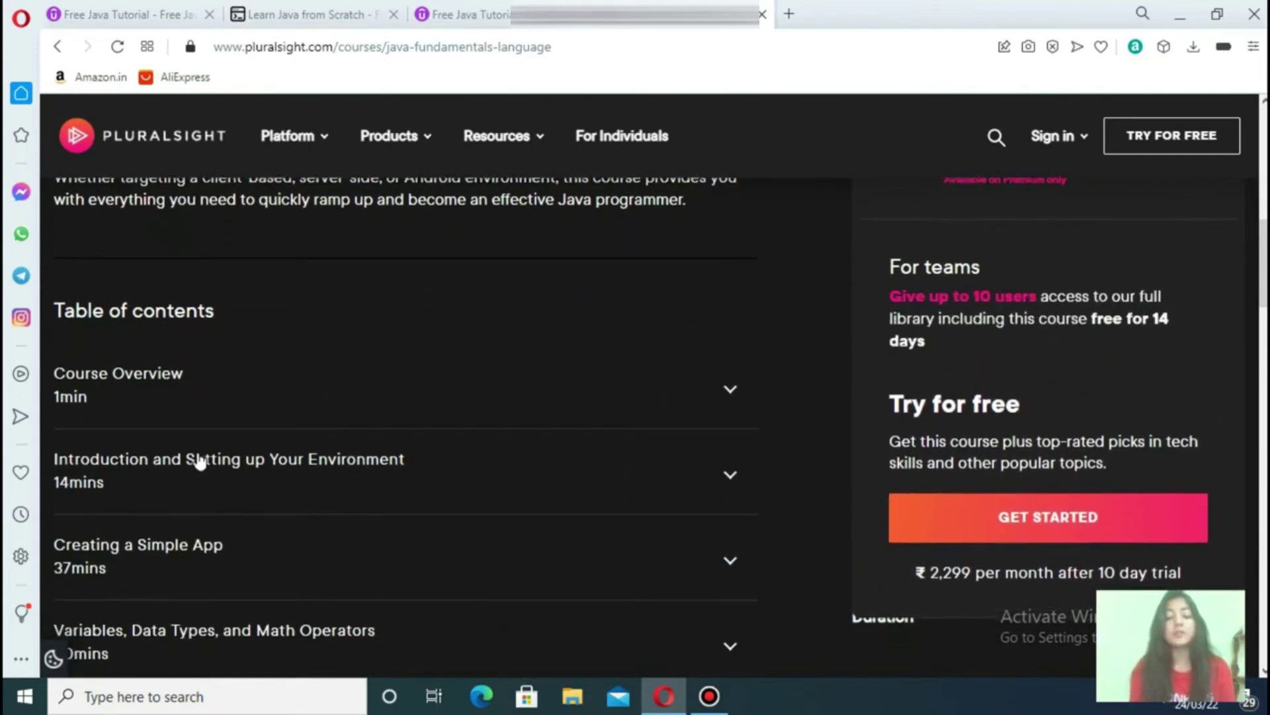
scroll(198, 462, down, 1)
scroll(198, 459, down, 1)
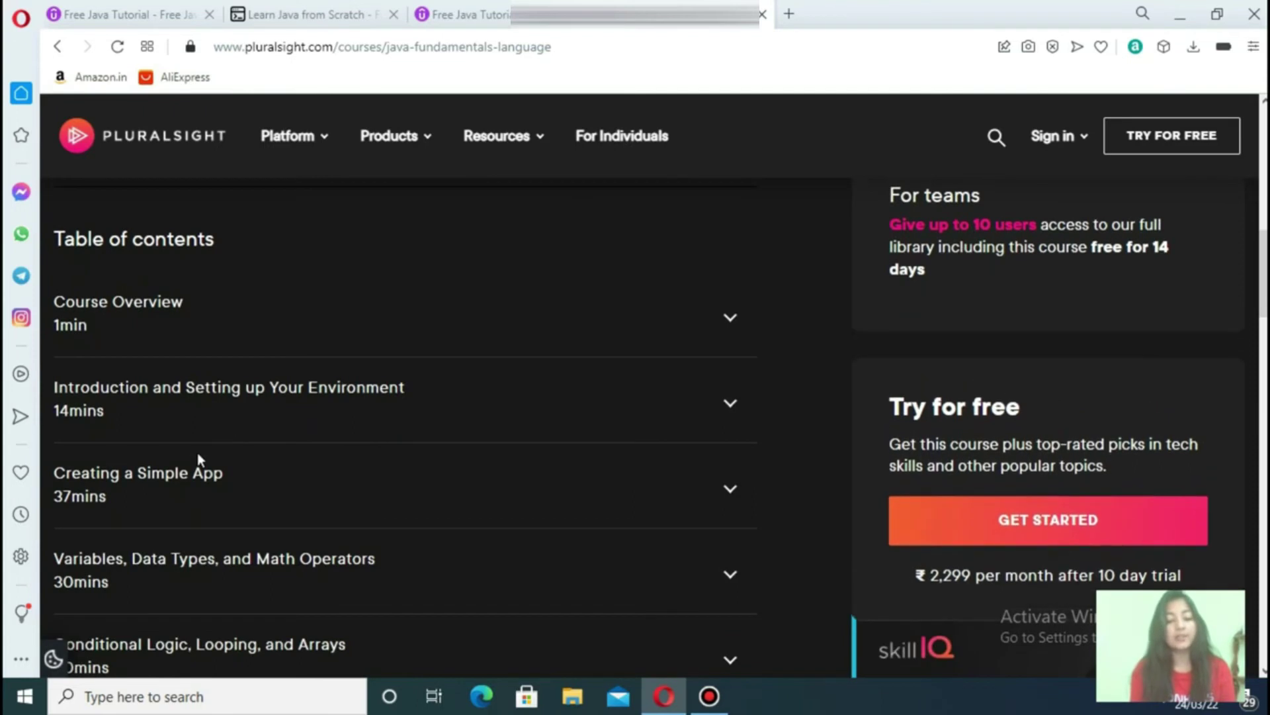
scroll(197, 457, down, 1)
scroll(197, 457, down, 1)
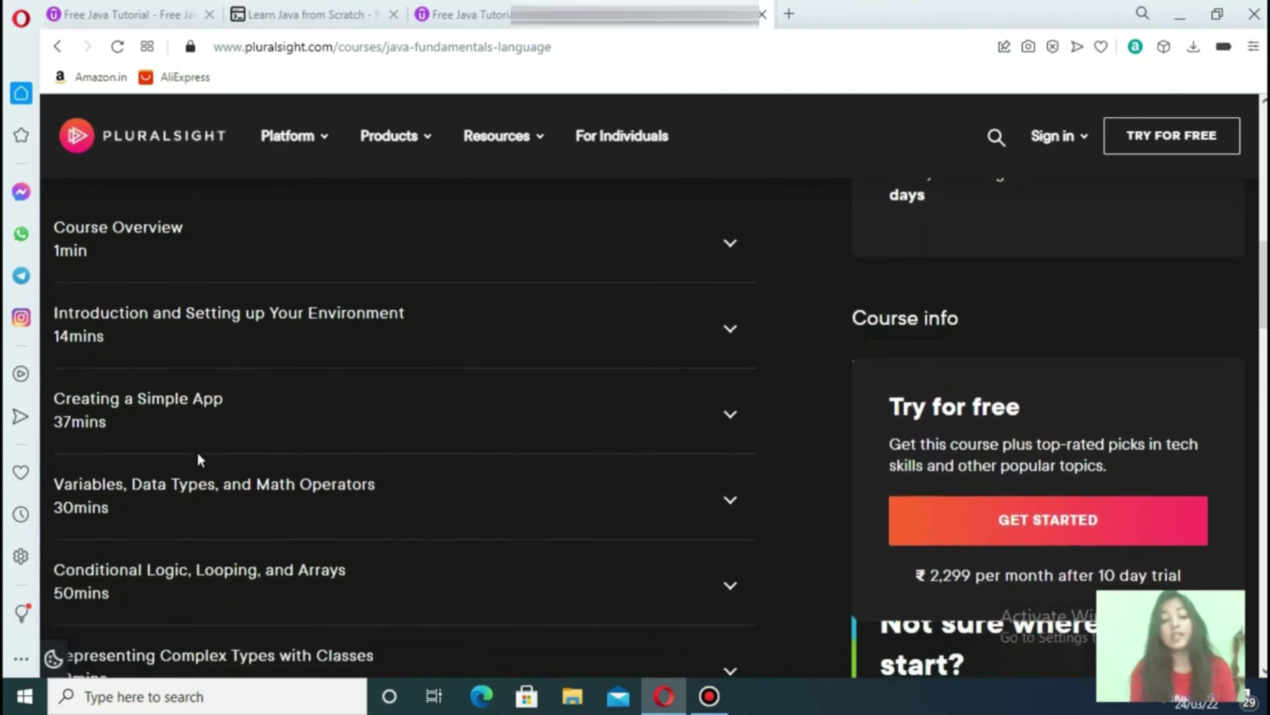
scroll(198, 456, down, 1)
scroll(198, 457, down, 1)
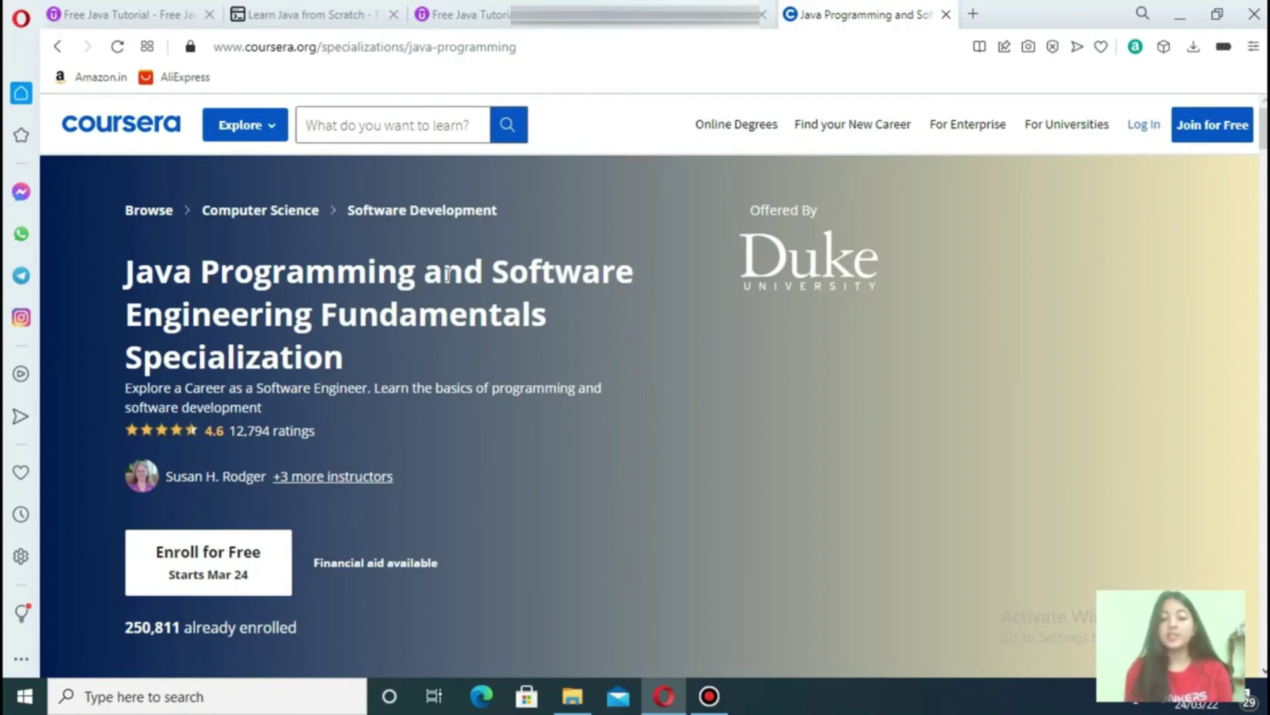
scroll(448, 275, down, 1)
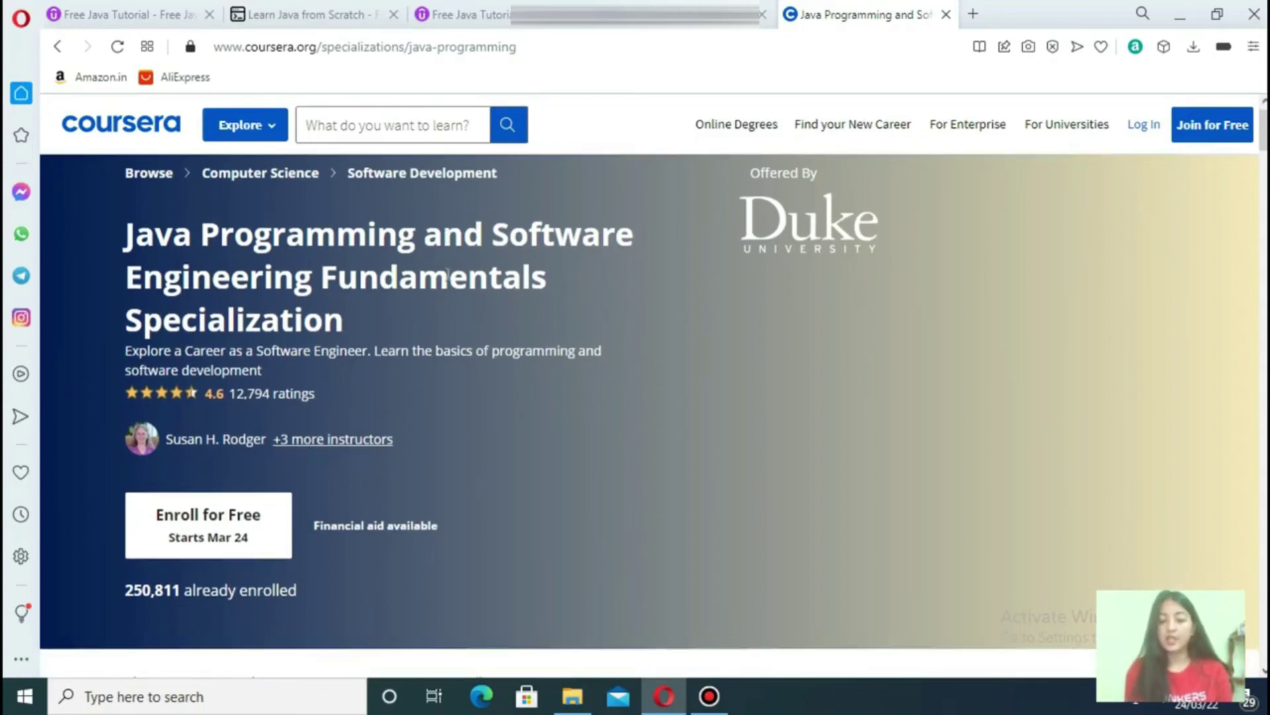
scroll(446, 277, down, 1)
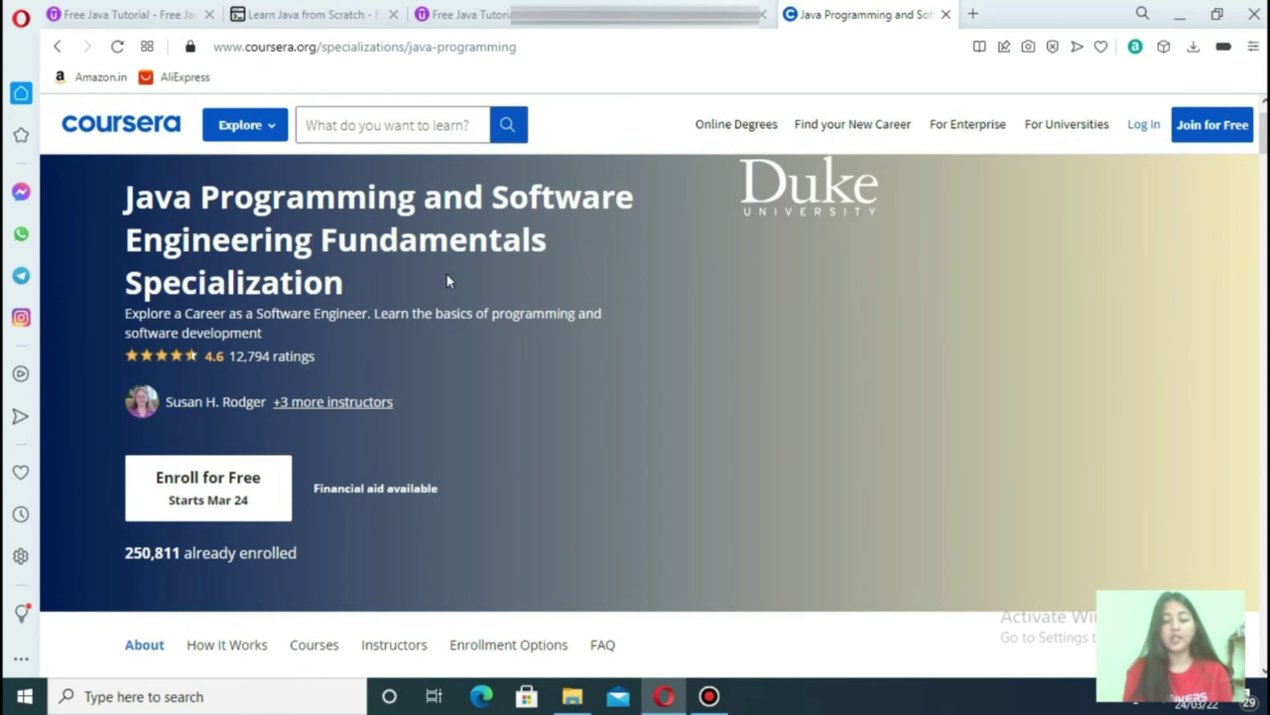
scroll(447, 282, down, 1)
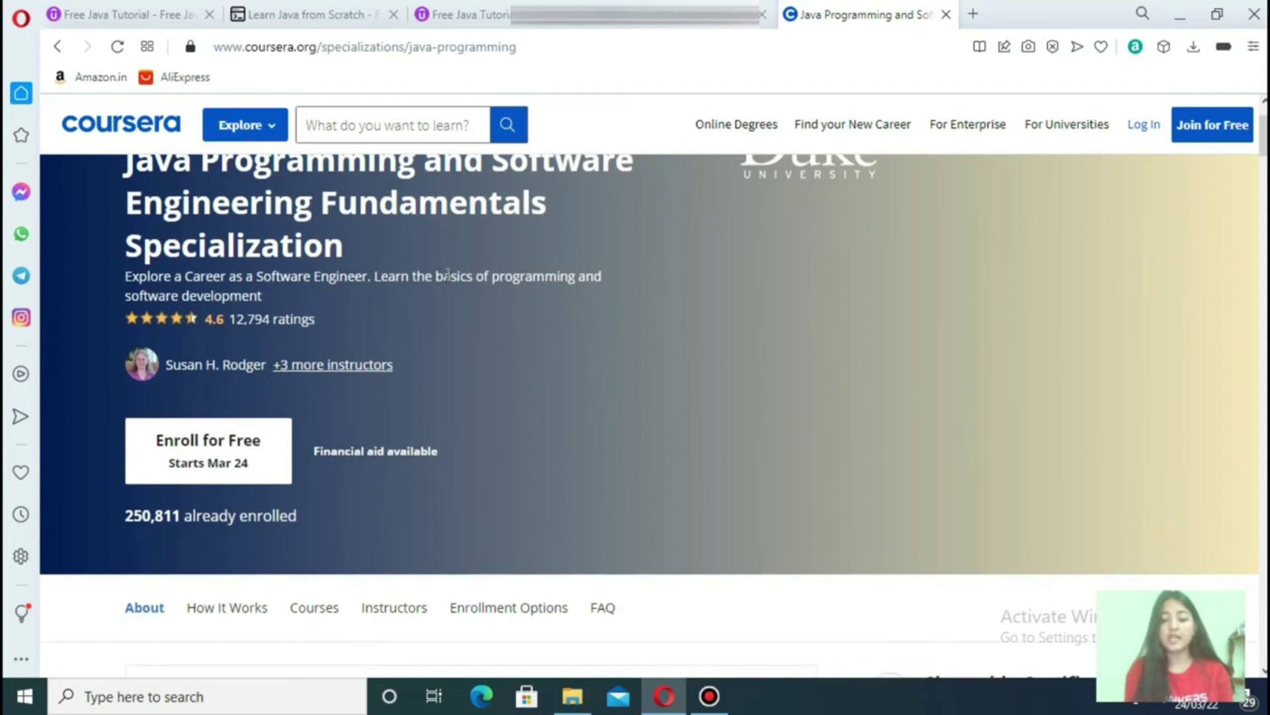
scroll(447, 278, down, 1)
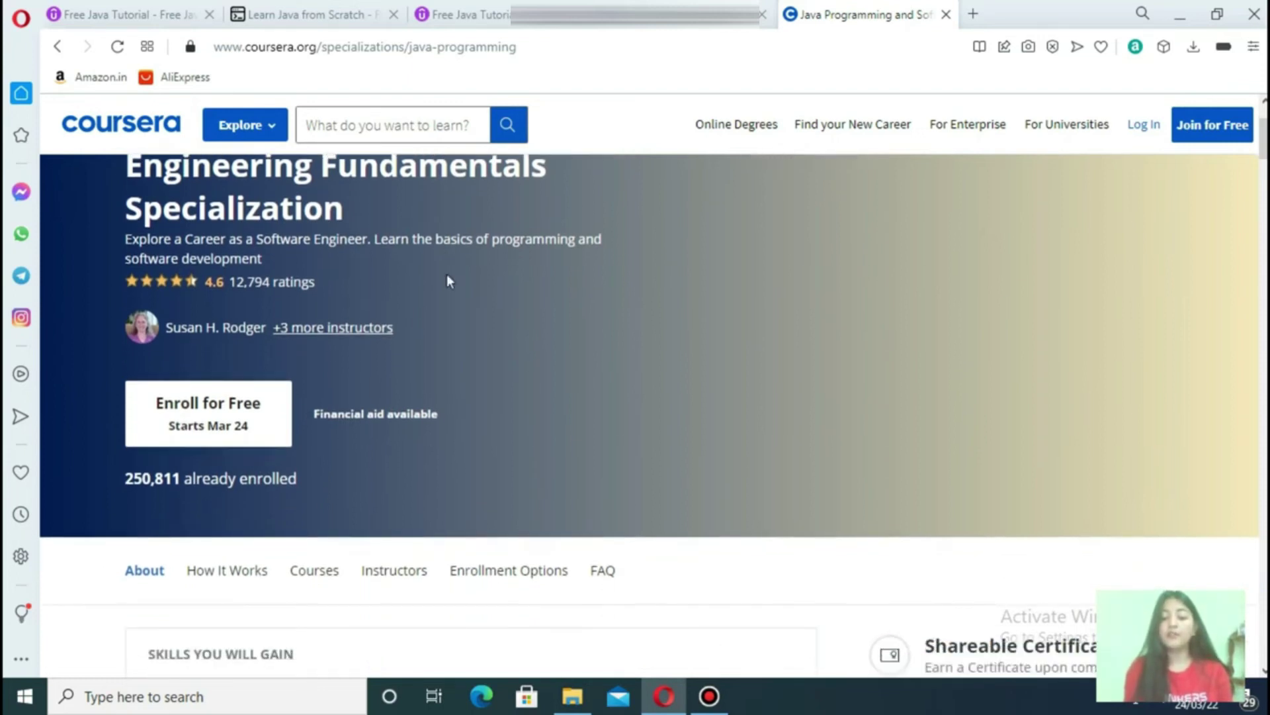
scroll(447, 281, down, 1)
scroll(447, 280, down, 1)
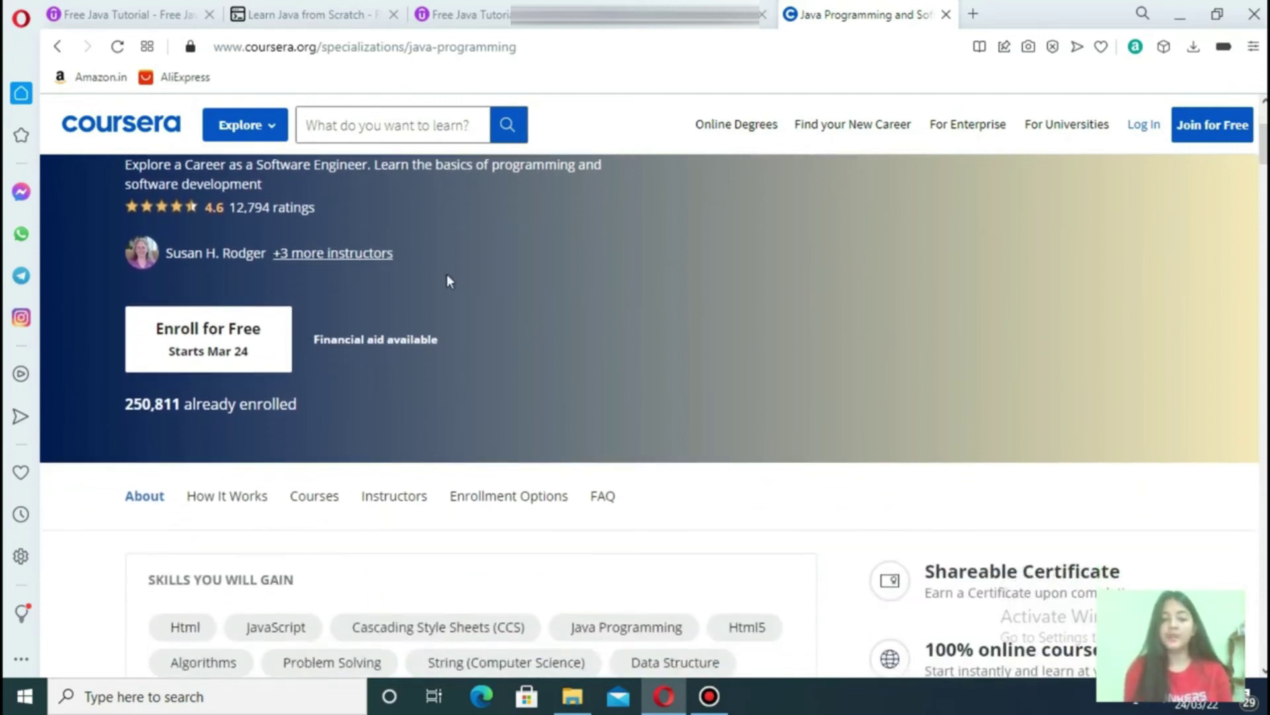
scroll(446, 281, down, 1)
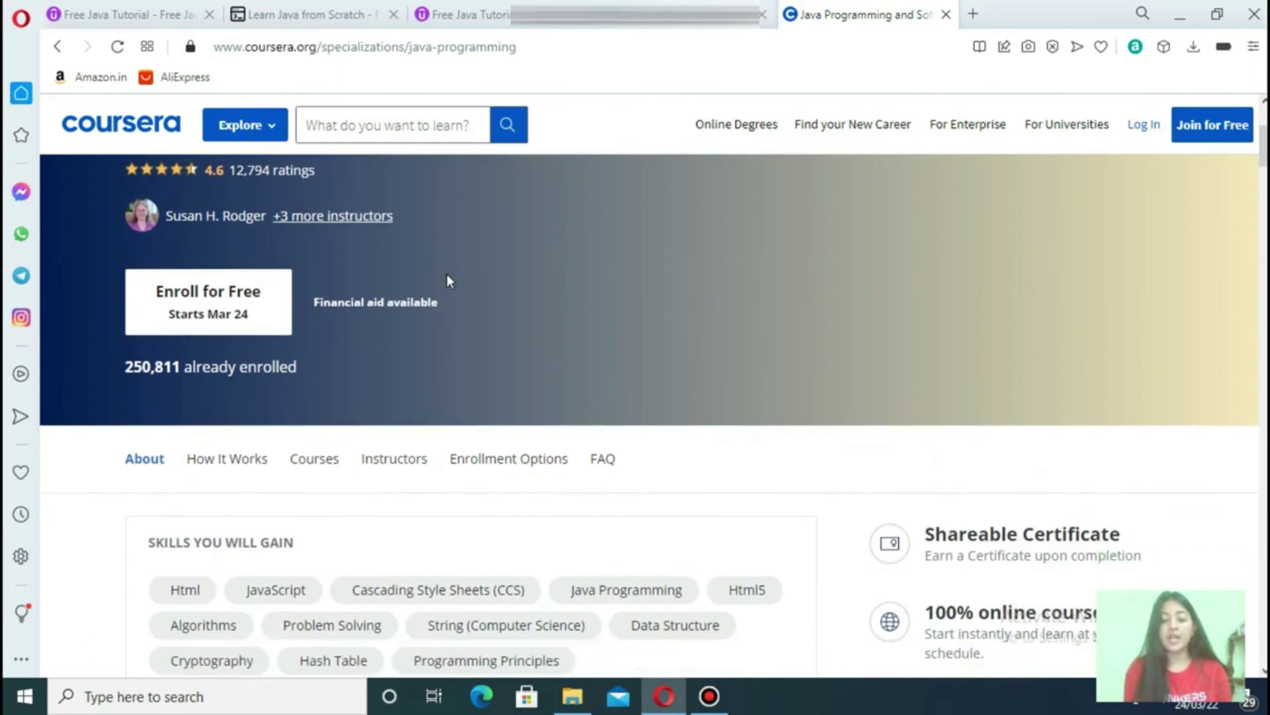
scroll(447, 281, down, 1)
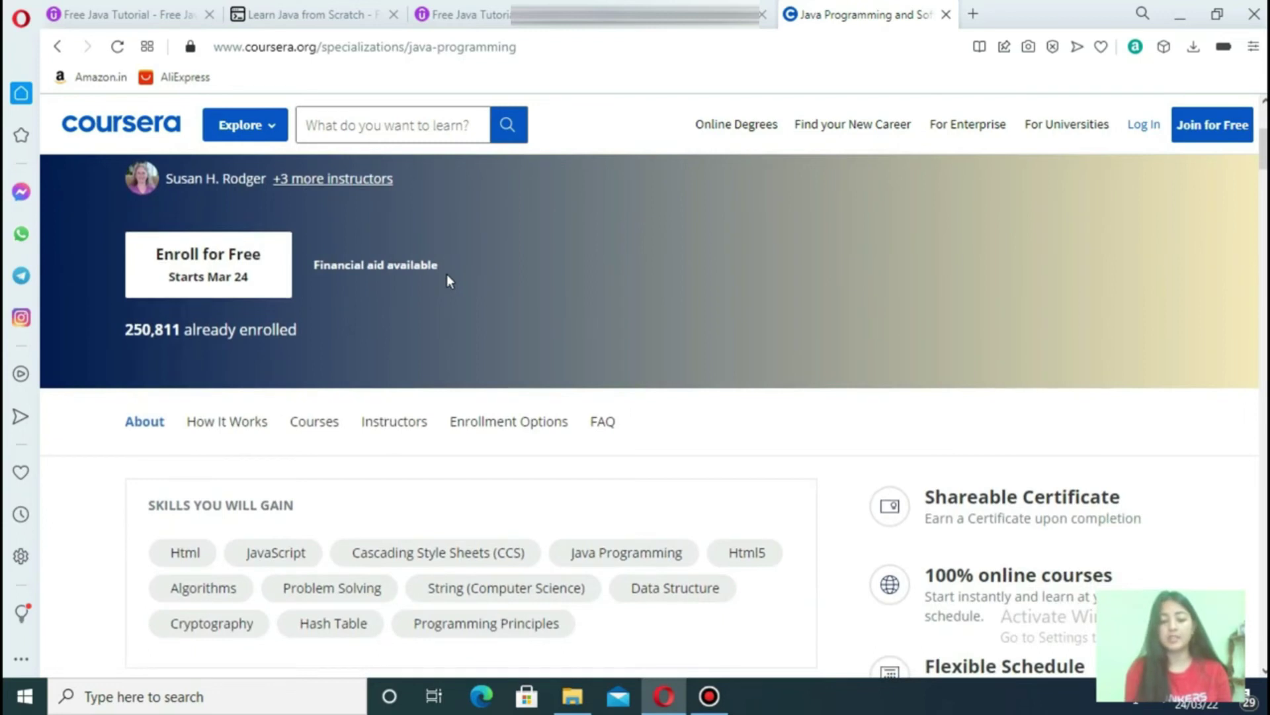
scroll(447, 281, down, 1)
scroll(447, 281, down, 1)
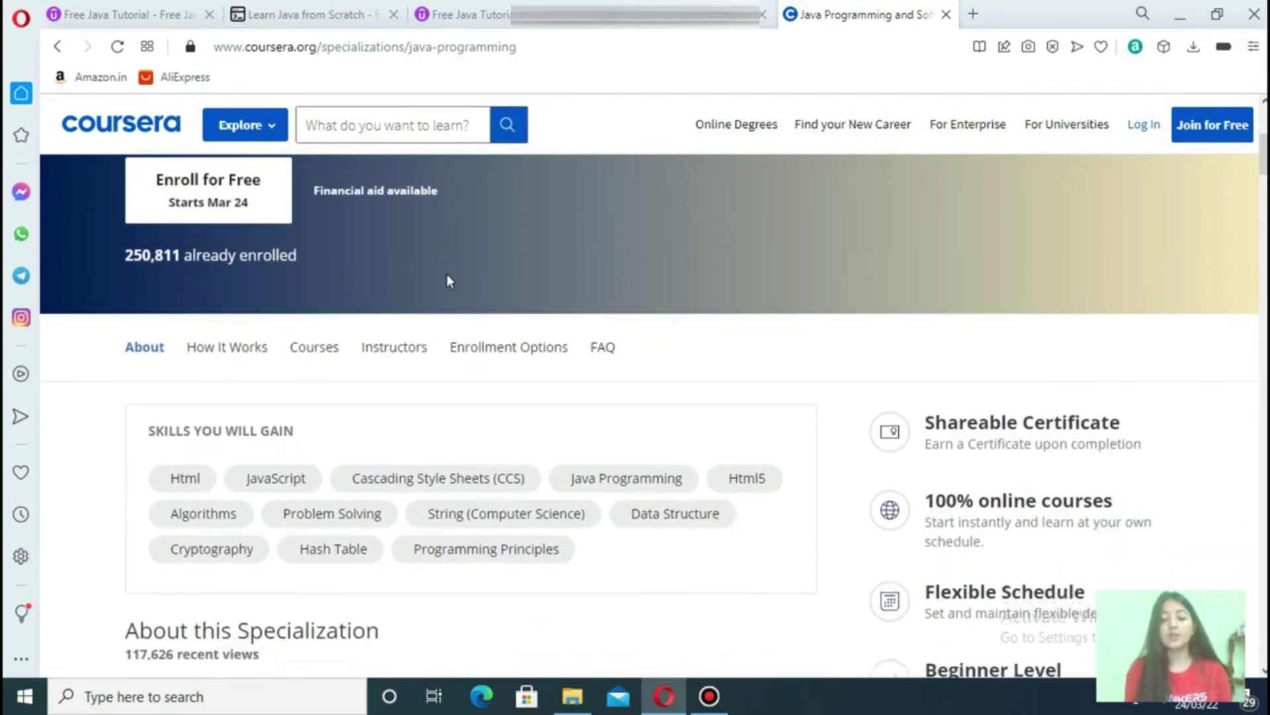
scroll(447, 281, down, 1)
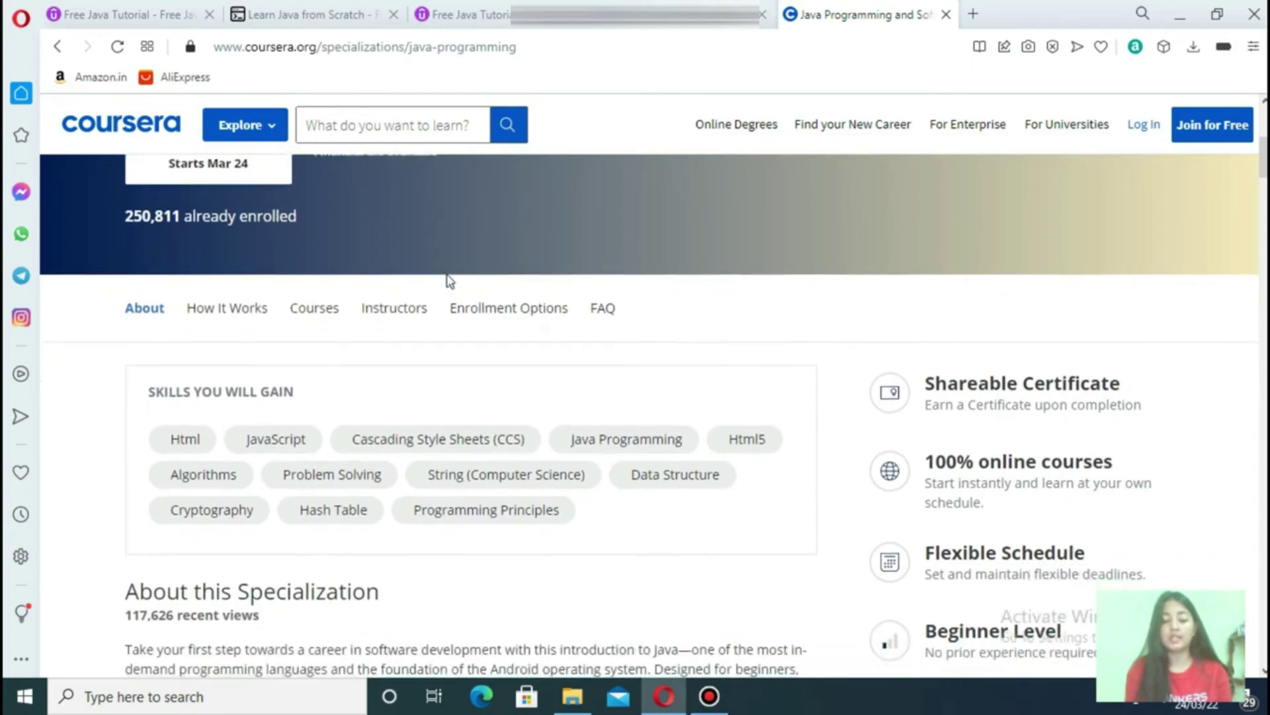
scroll(447, 281, down, 1)
scroll(447, 281, down, 1)
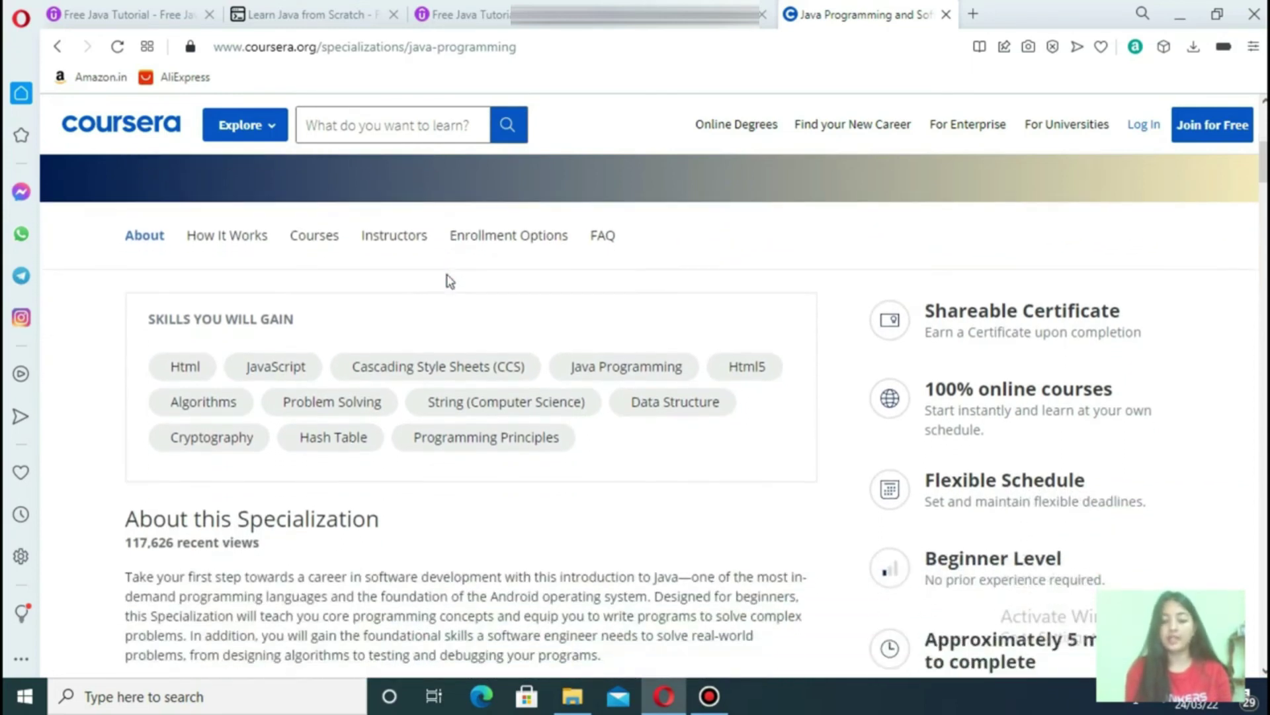
scroll(448, 281, down, 1)
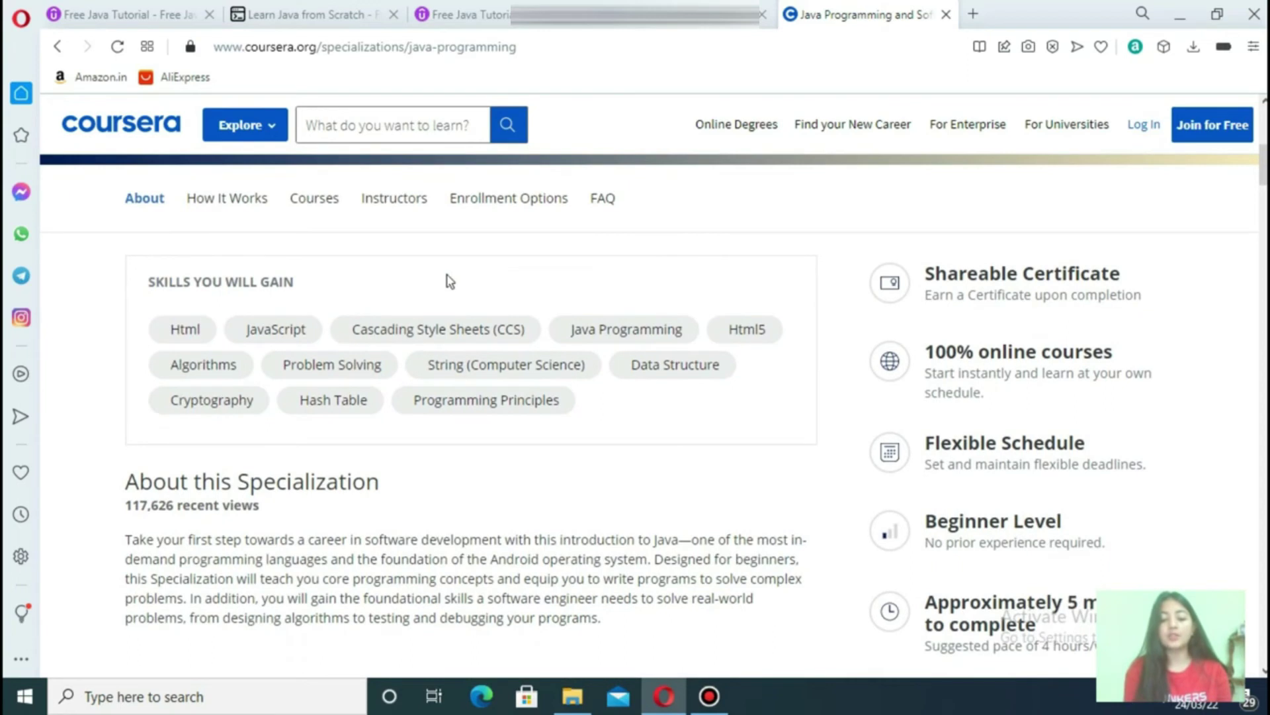
scroll(447, 280, down, 1)
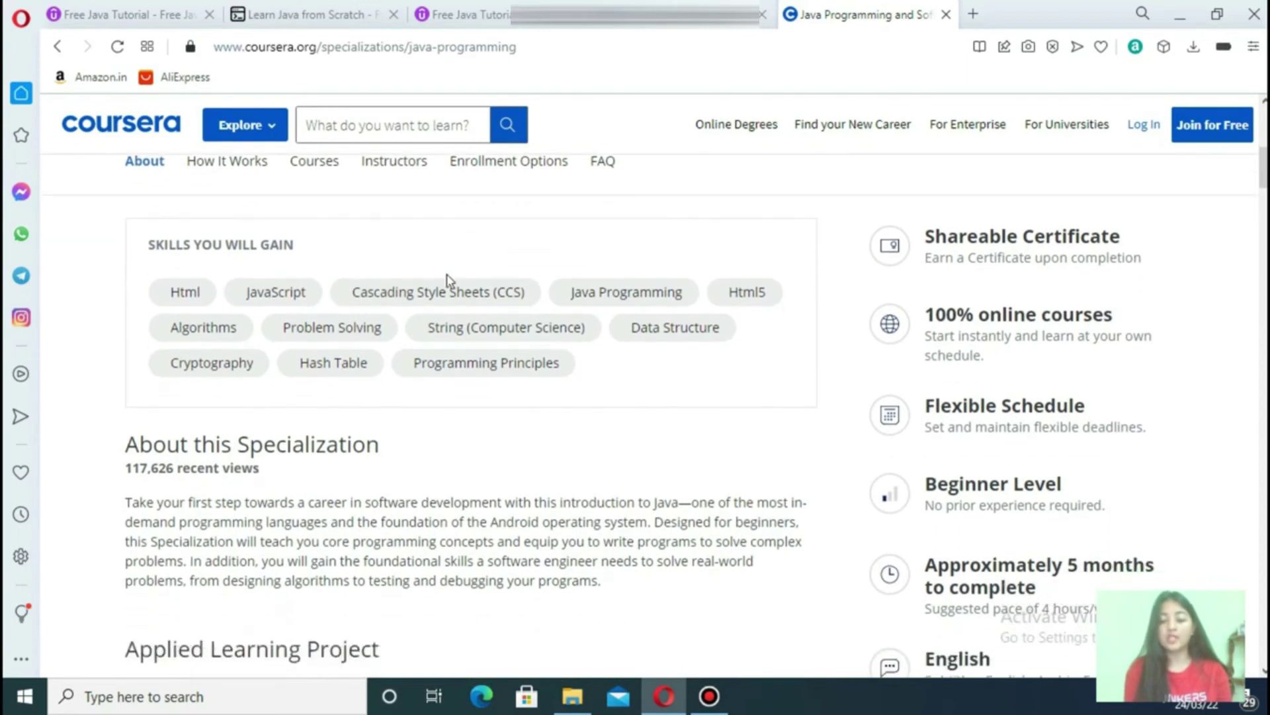
scroll(447, 282, down, 1)
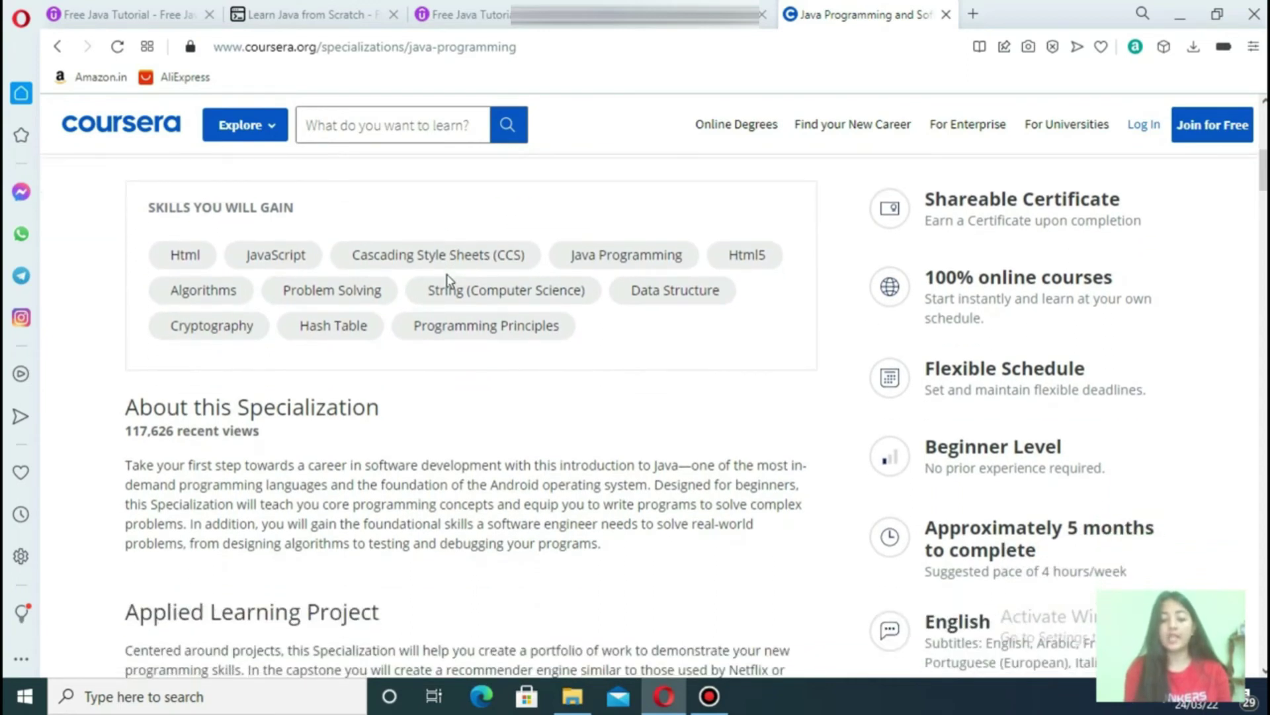
scroll(446, 280, down, 1)
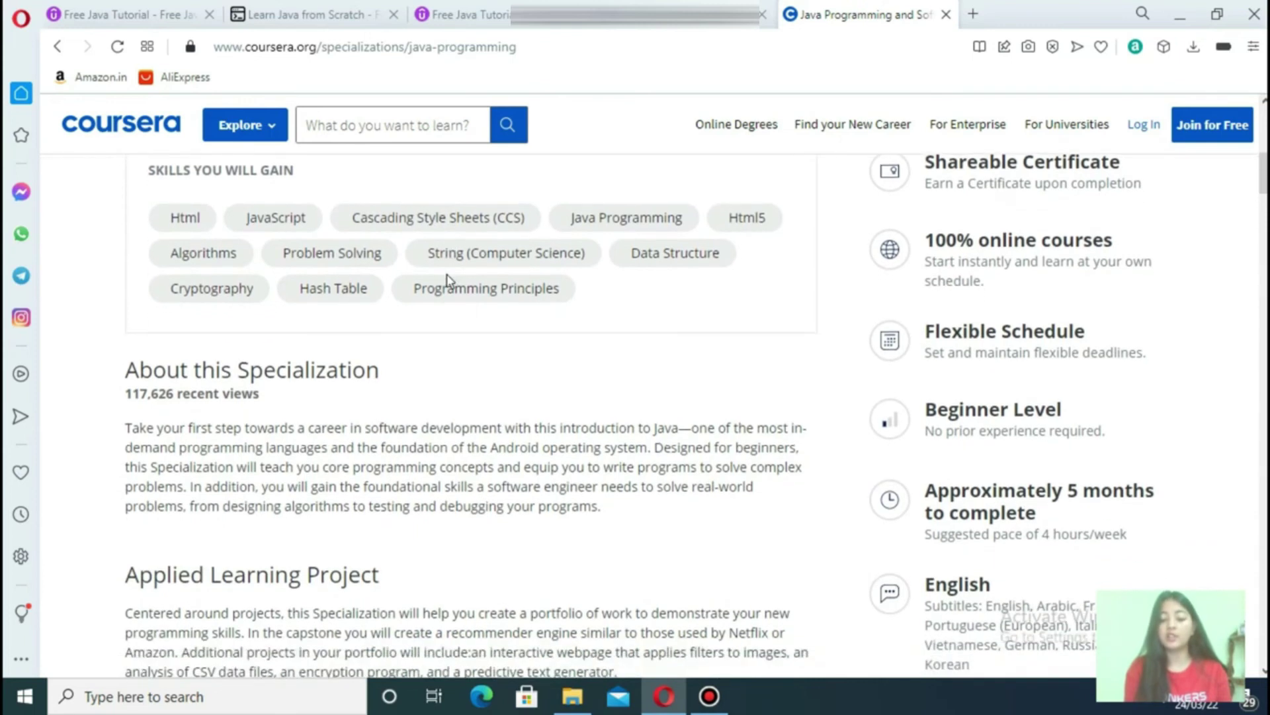
scroll(447, 280, down, 1)
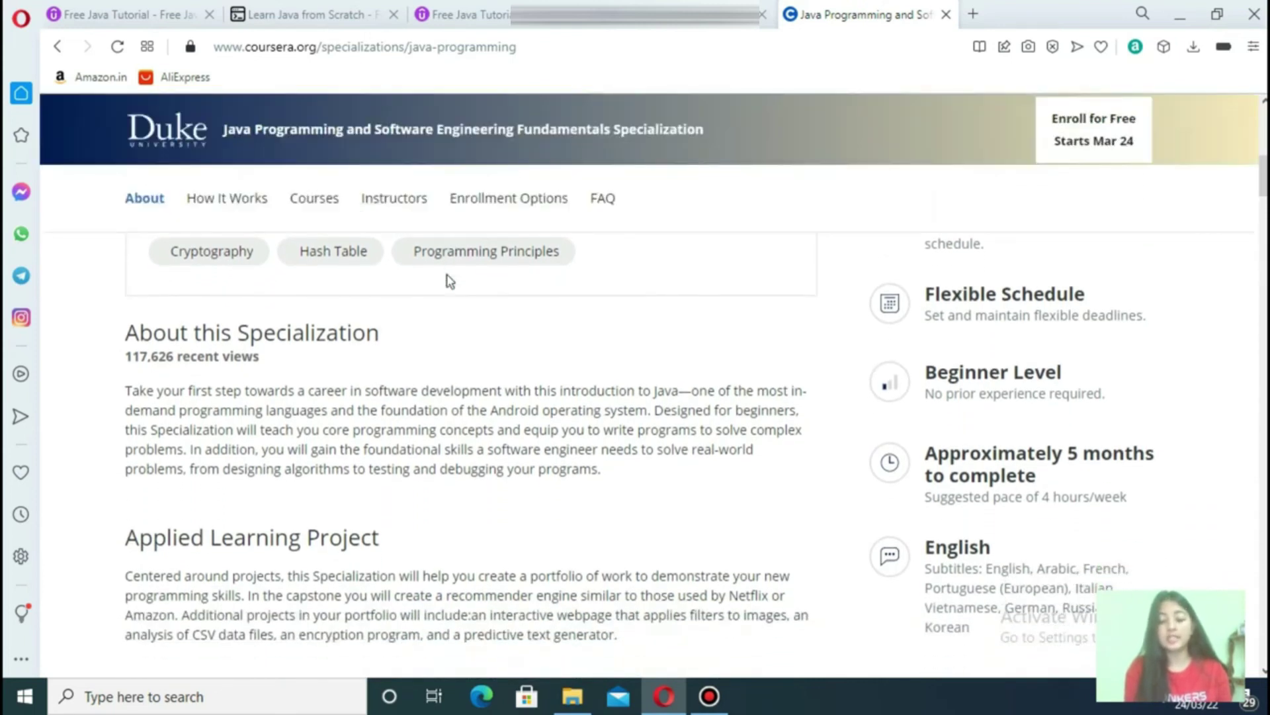